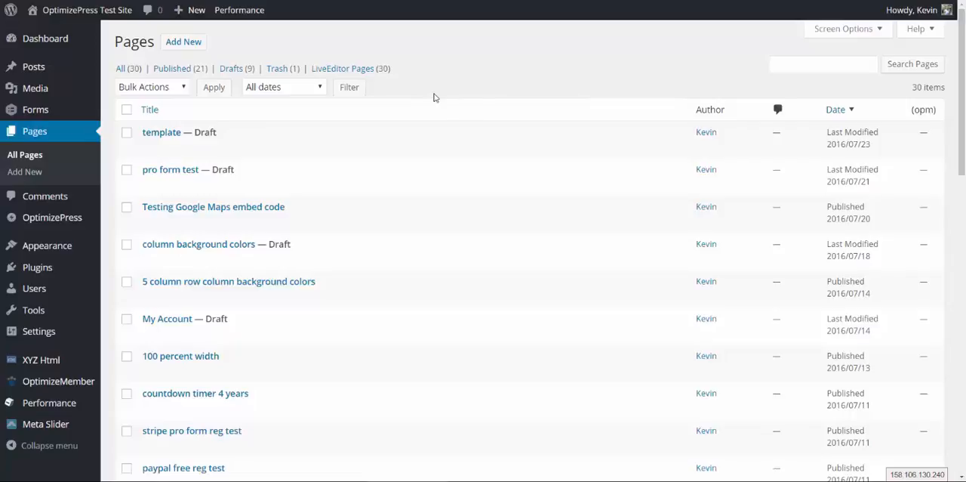
Clone the "template" draft page and title the copy "Membership Login Page"
scroll(425, 96, down, 1)
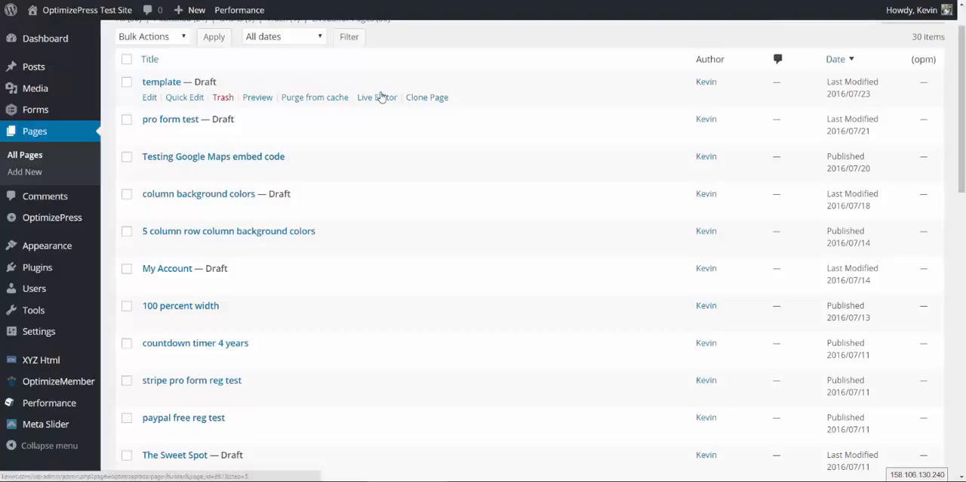
click(424, 97)
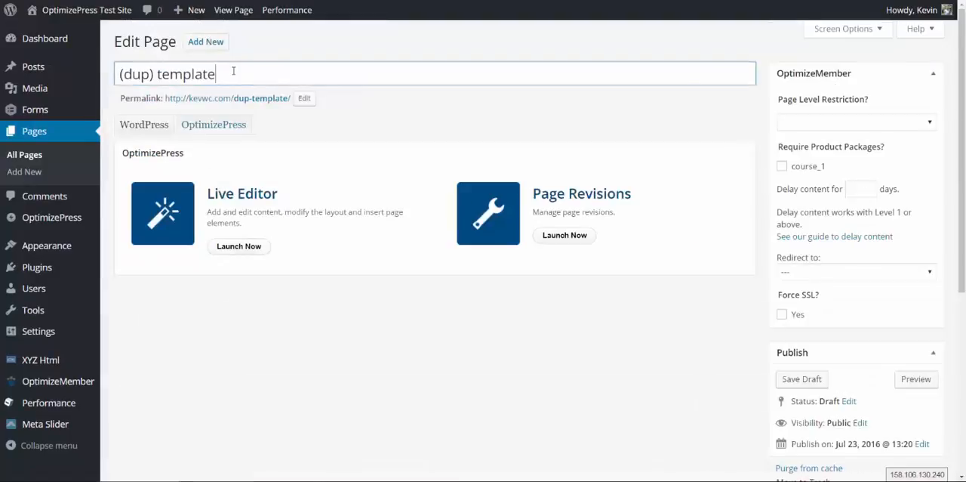
drag(223, 72, 87, 74)
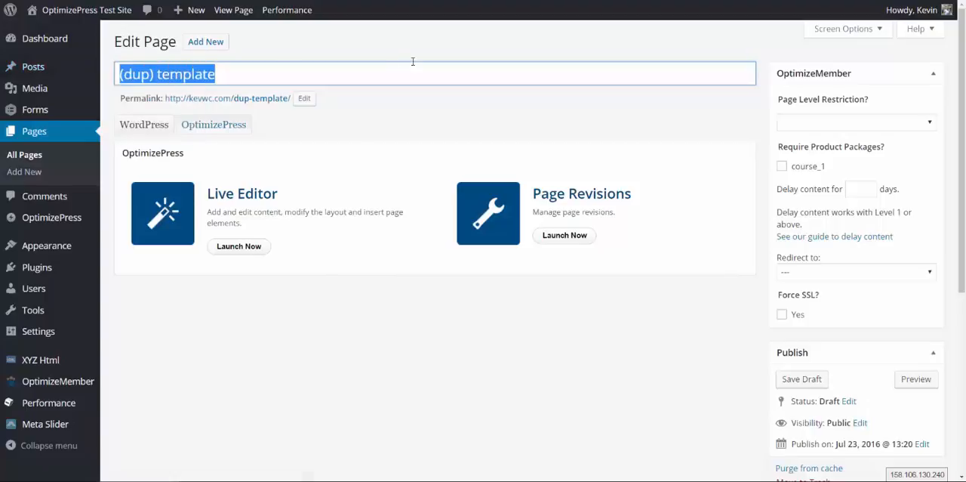
text(Membershi)
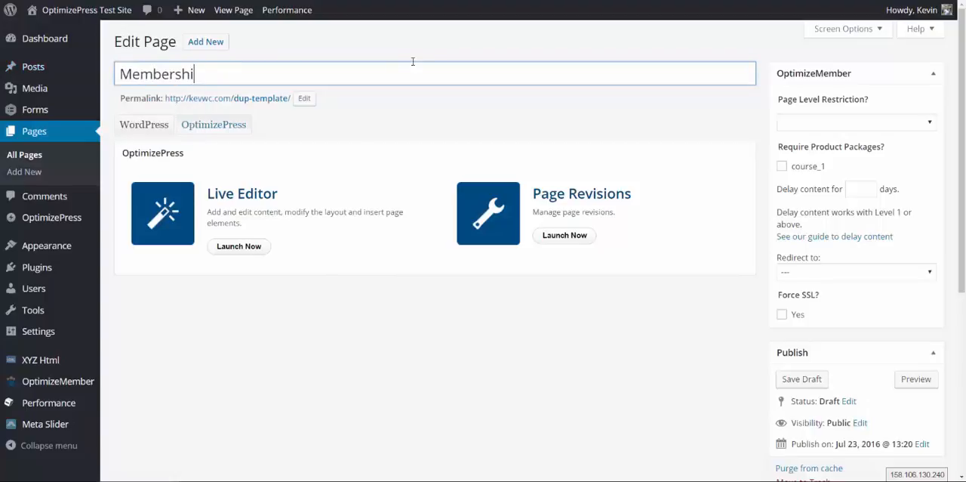
text(p Login Page)
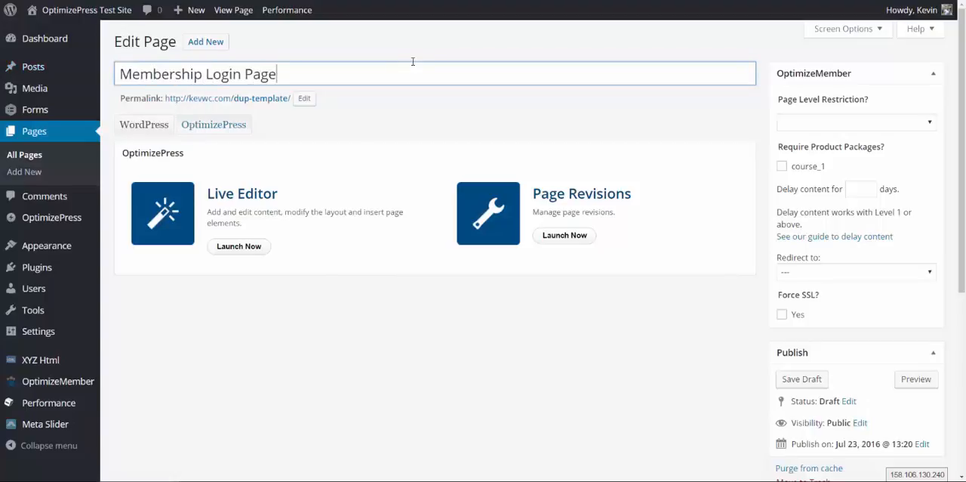
Replace the page's permalink slug with the copied page title "Membership Login Page"
drag(375, 73, 120, 72)
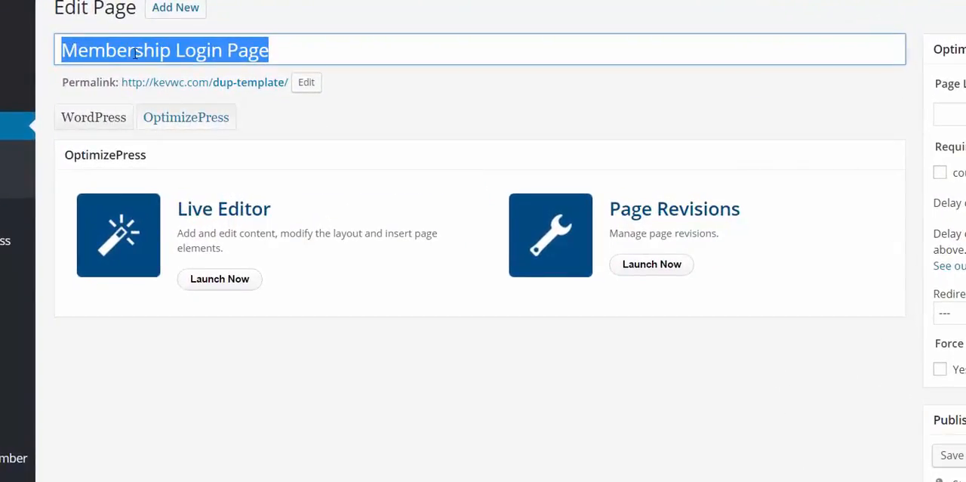
right_click(134, 53)
click(166, 78)
click(307, 89)
drag(302, 86, 189, 82)
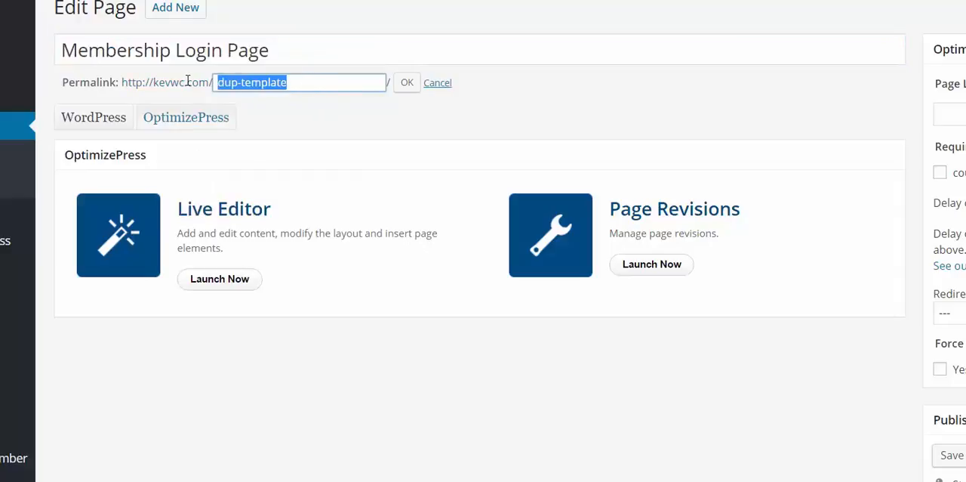
right_click(235, 80)
click(283, 135)
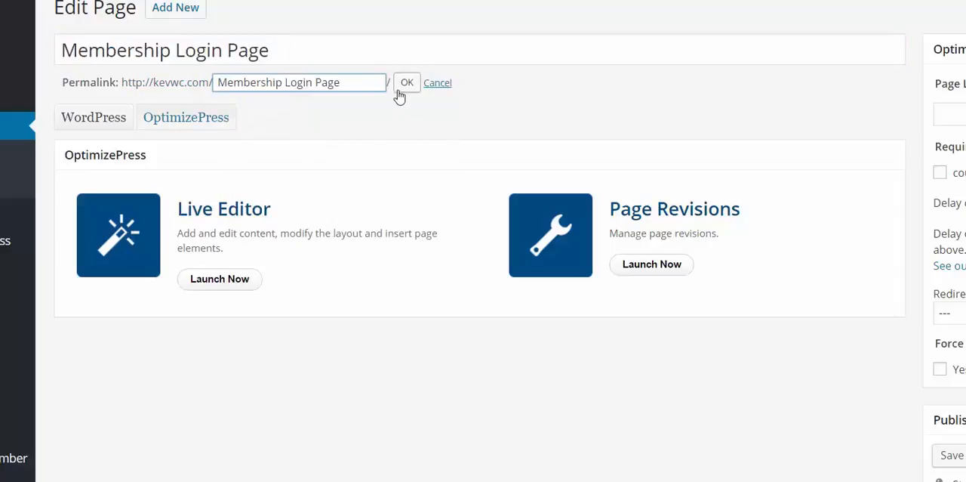
click(402, 87)
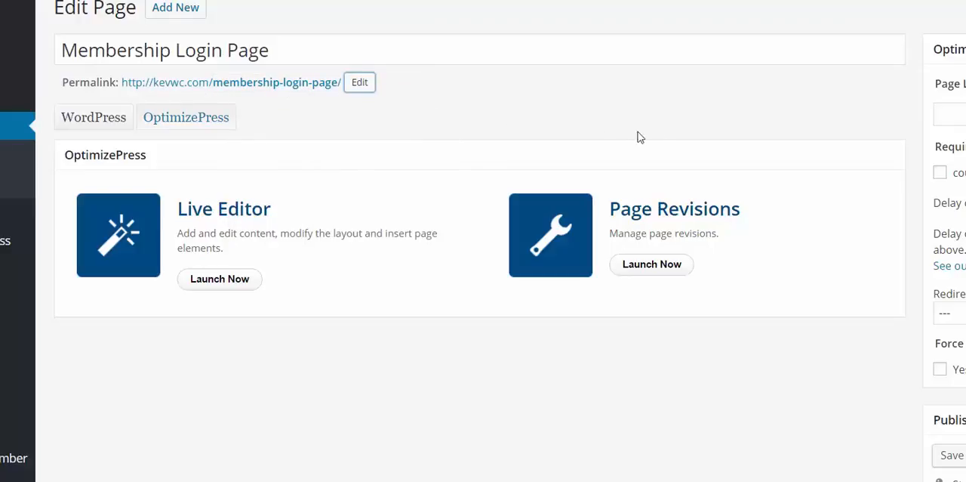
Save the page as a draft and open it in the Live Editor
scroll(922, 189, down, 3)
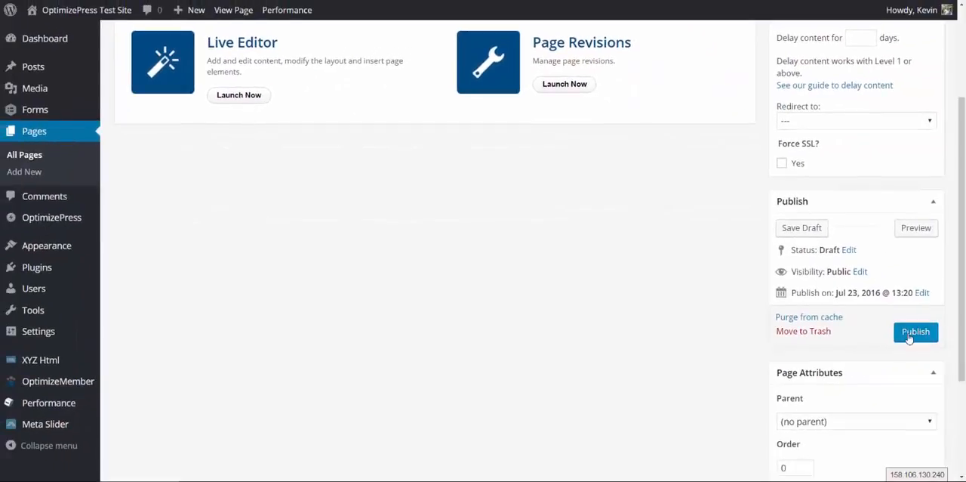
scroll(830, 333, up, 2)
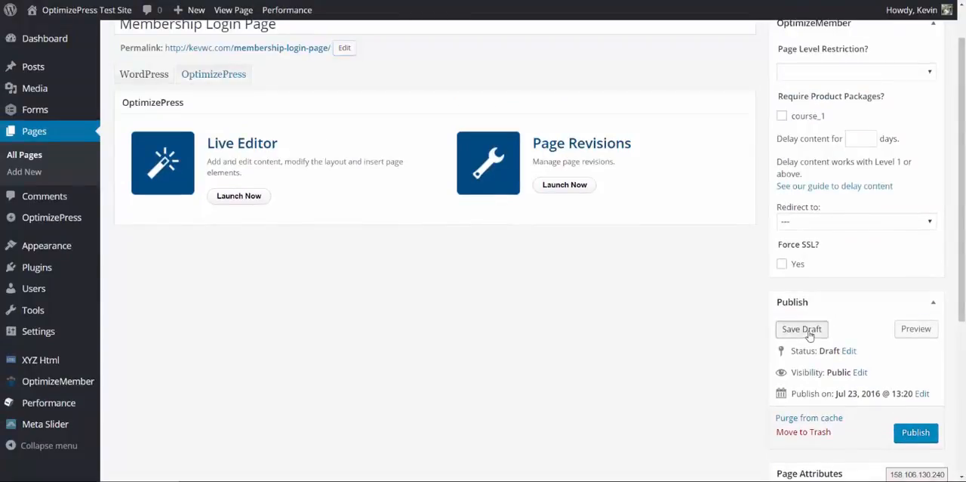
click(808, 333)
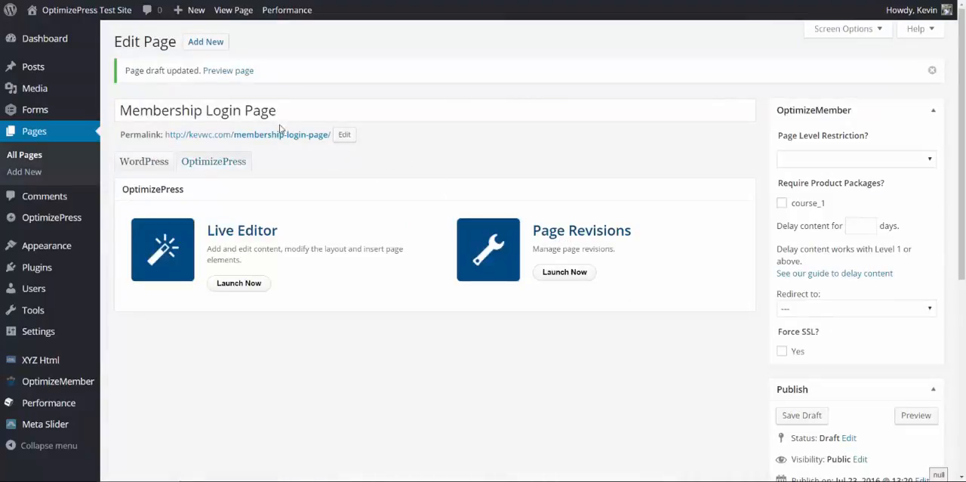
click(232, 289)
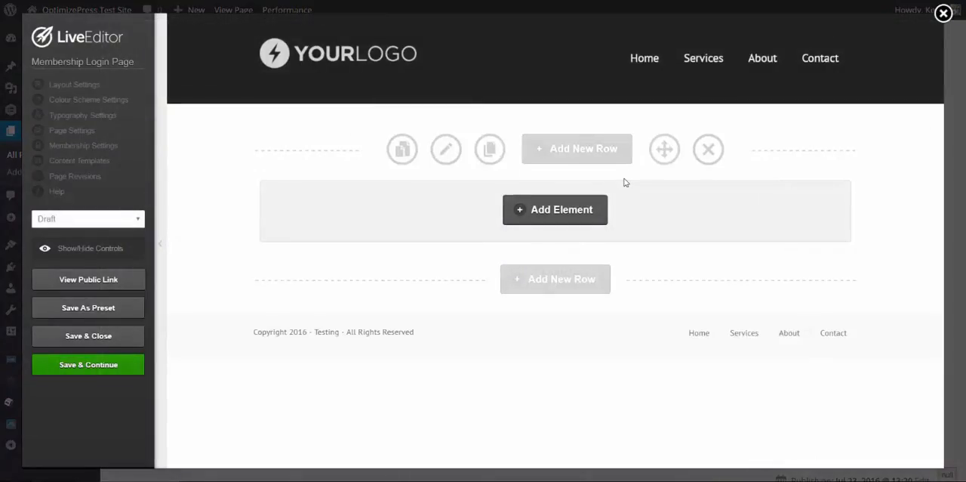
Start a new element in the empty row, searching for "Member" and choosing the Membership Login Form with its "Logged in" style
click(547, 218)
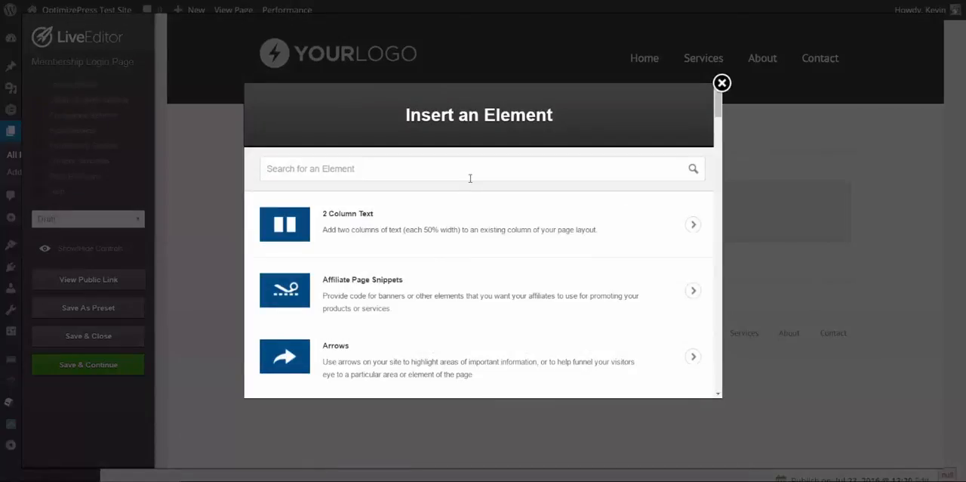
text(Member)
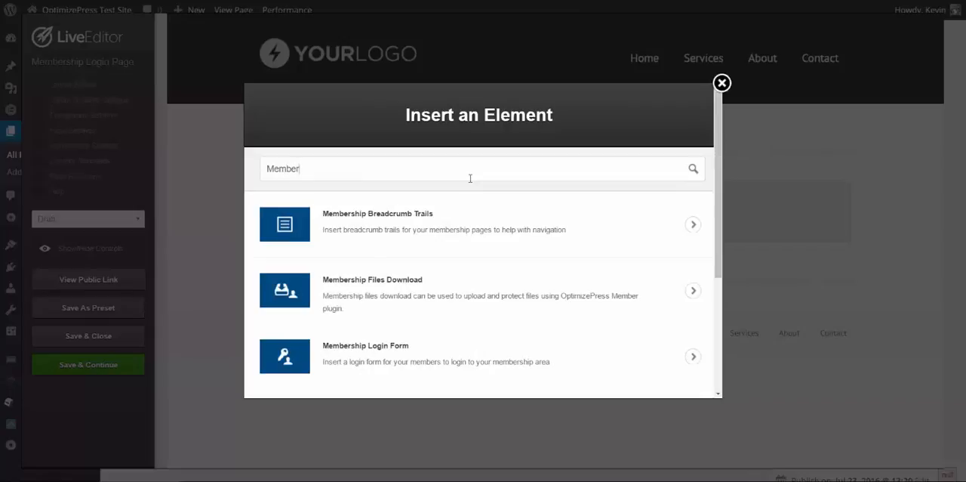
scroll(463, 266, down, 1)
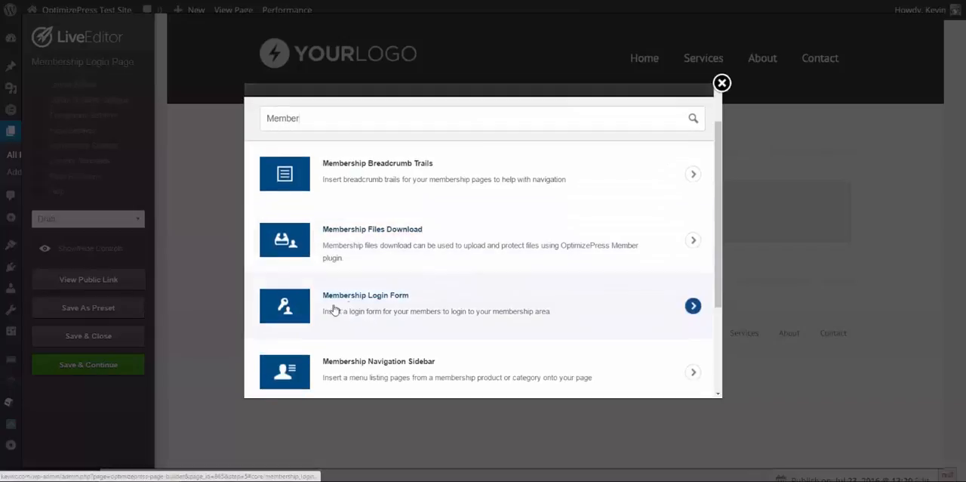
click(424, 311)
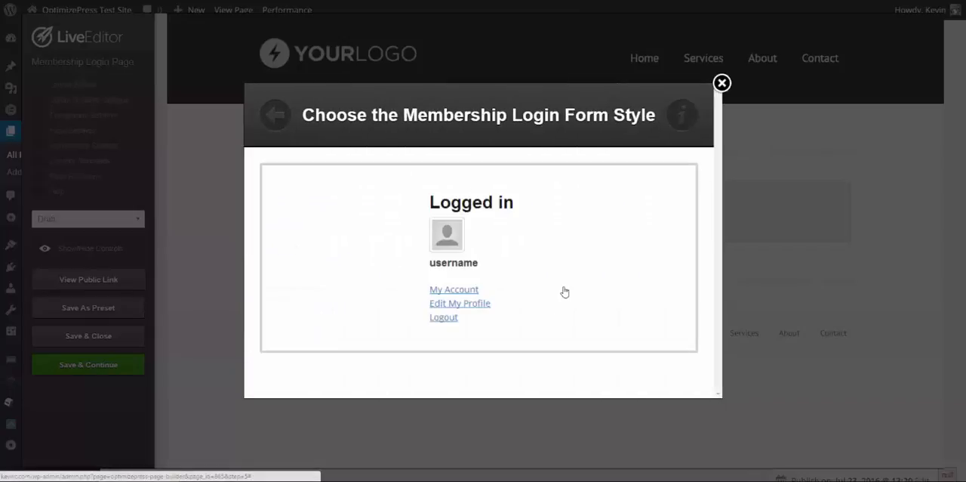
click(520, 262)
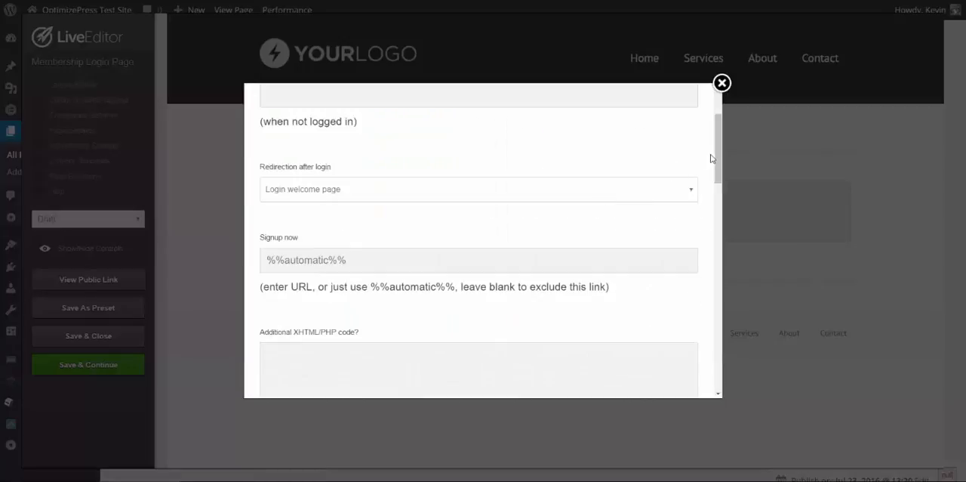
Set the login form's redirection after login to "Previous page"
mouse_move(714, 158)
mouse_down()
mouse_move(717, 188)
mouse_move(718, 141)
mouse_up()
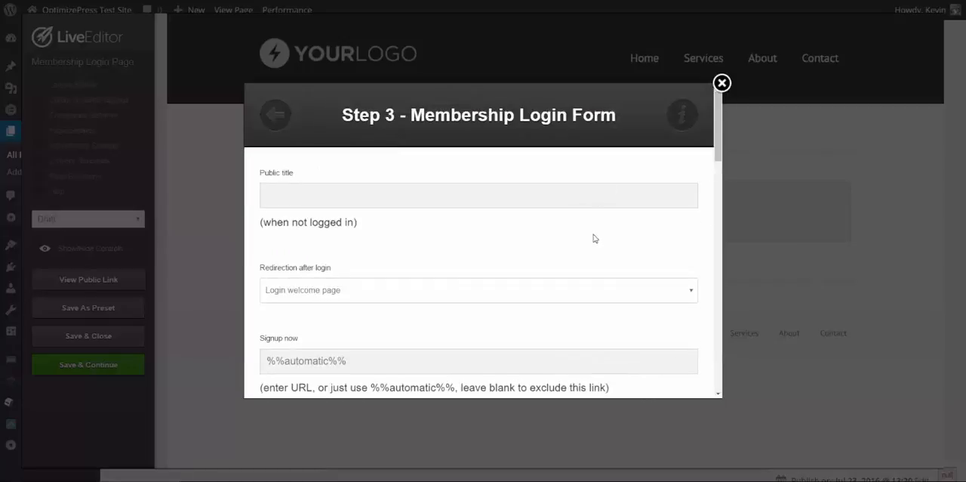
scroll(596, 247, down, 1)
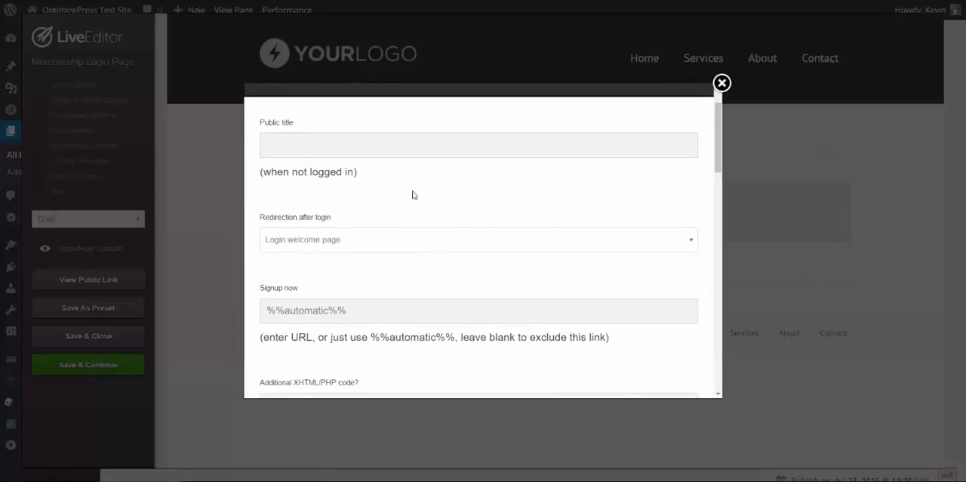
click(325, 249)
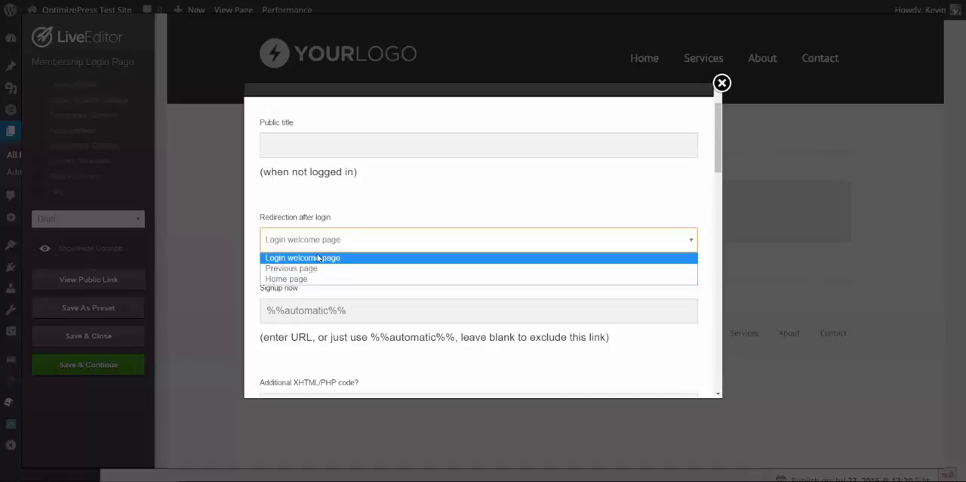
click(293, 269)
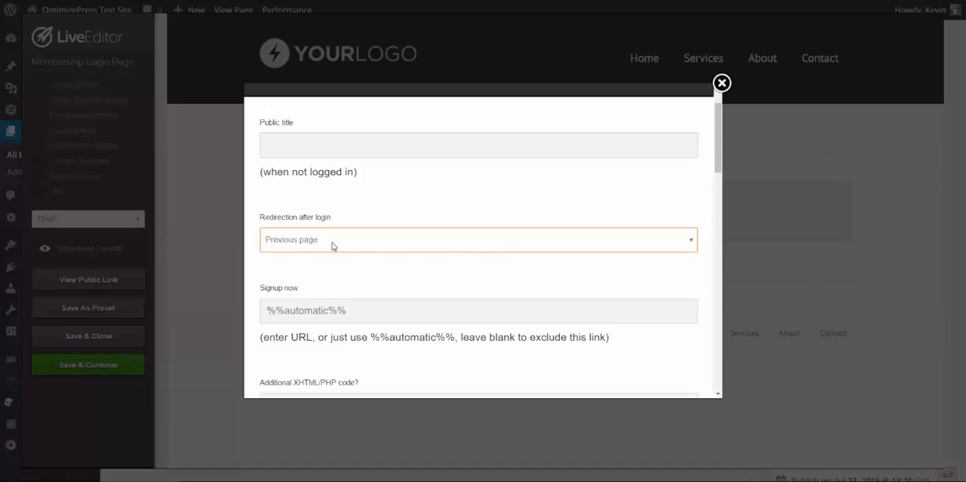
Examine the login form's signup link and additional XHTML/PHP code options for visitors who are not logged in
scroll(370, 242, down, 1)
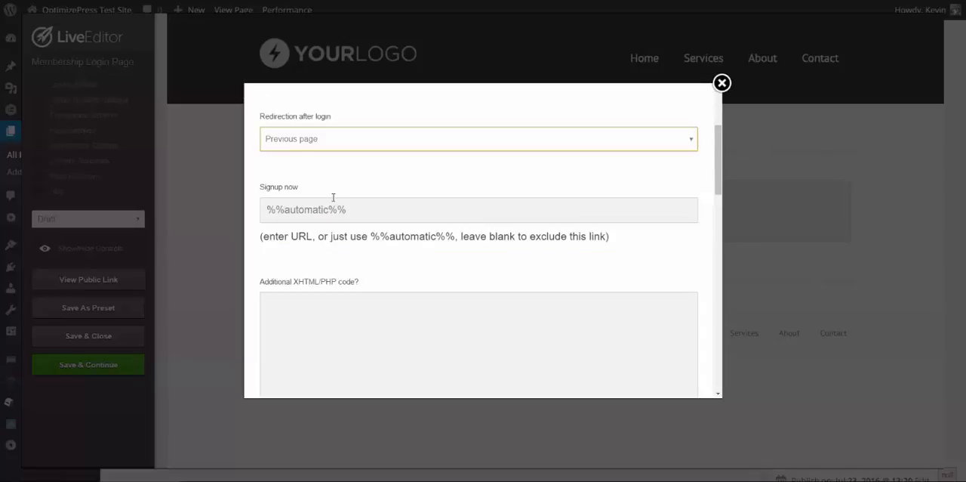
triple_click(369, 209)
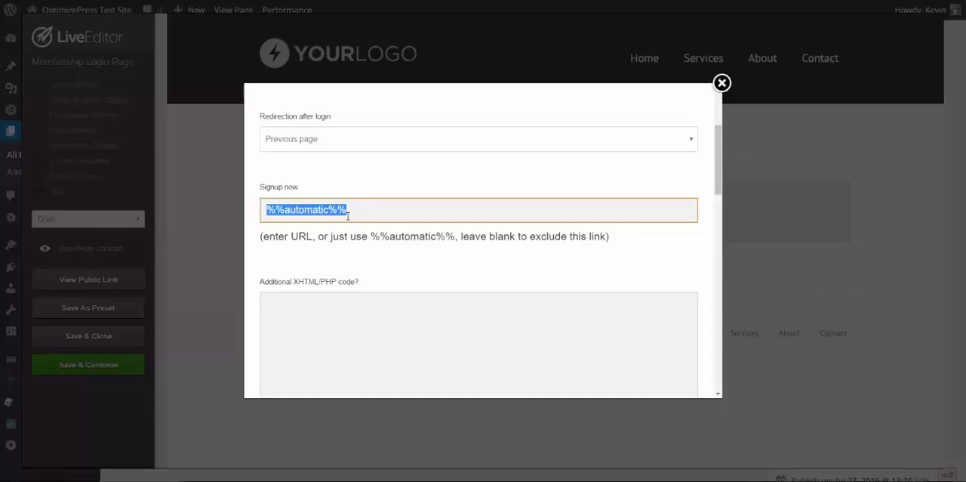
scroll(356, 220, down, 4)
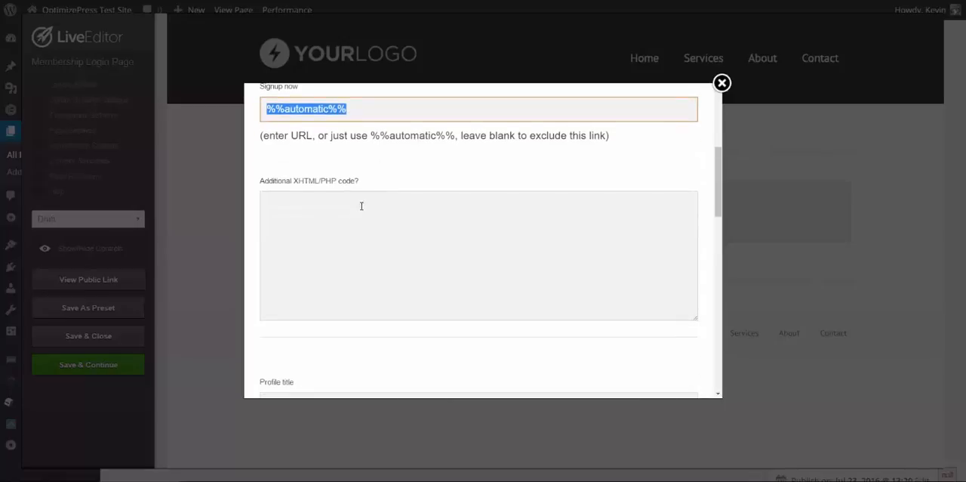
scroll(375, 205, up, 1)
click(325, 224)
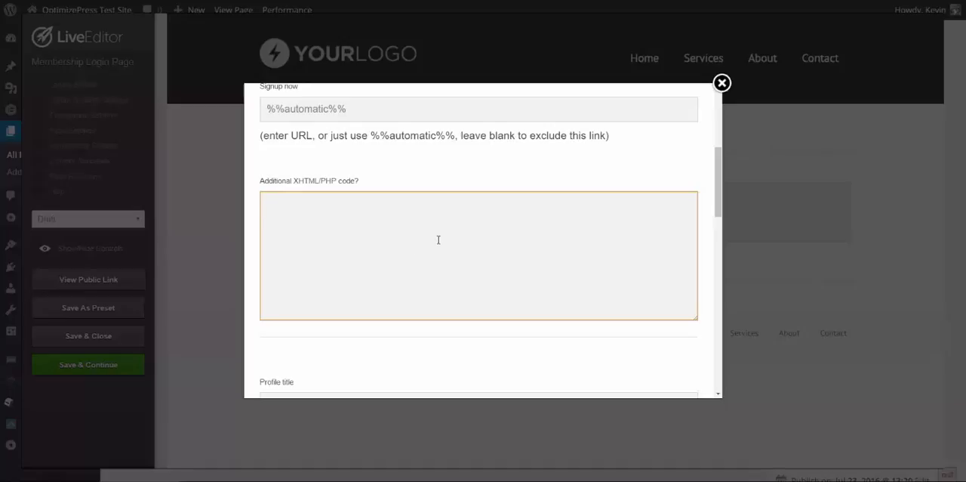
Review the form's logged-in options: profile title, gravatar, user's name, account and profile links, logout redirection and additional code
scroll(438, 238, down, 1)
scroll(382, 210, down, 4)
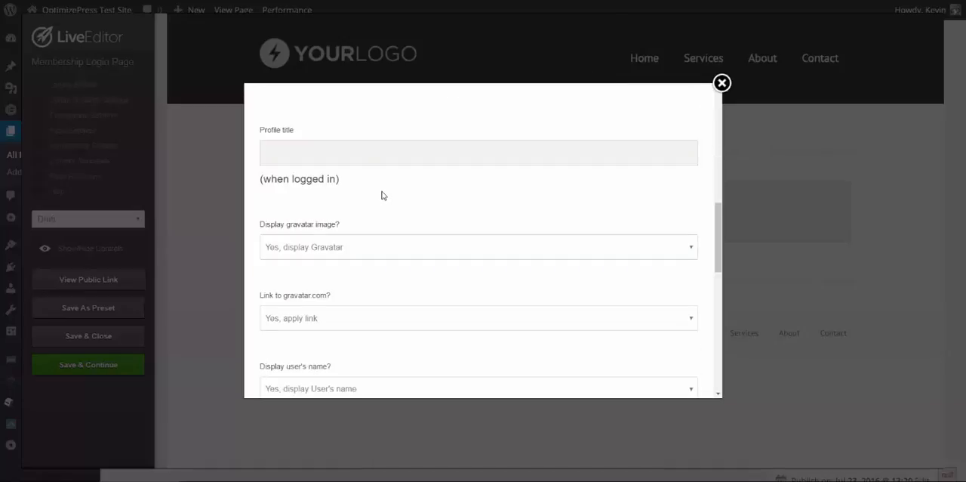
scroll(362, 200, down, 4)
scroll(317, 205, up, 3)
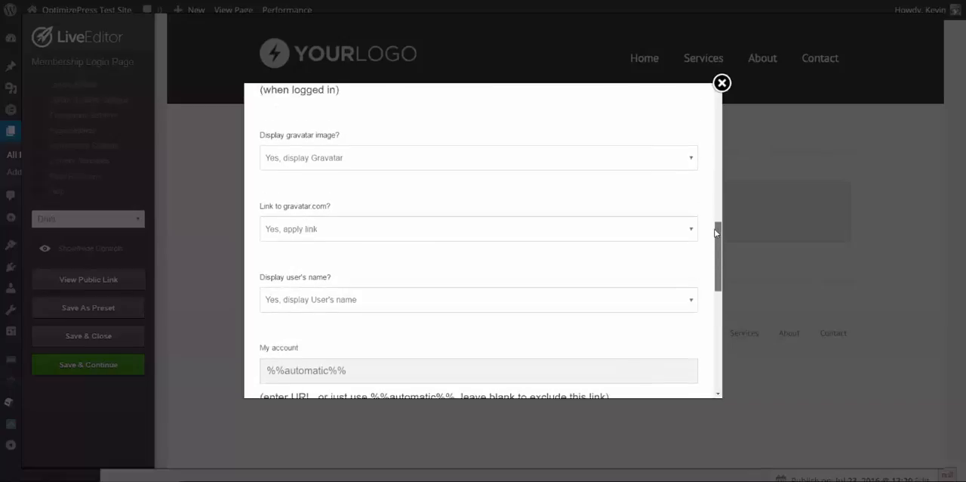
scroll(287, 208, down, 4)
click(270, 201)
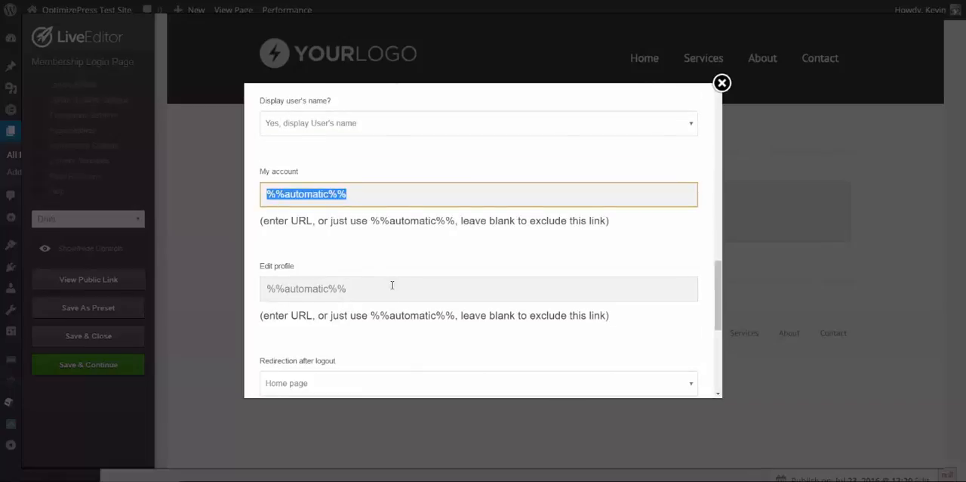
scroll(385, 282, down, 1)
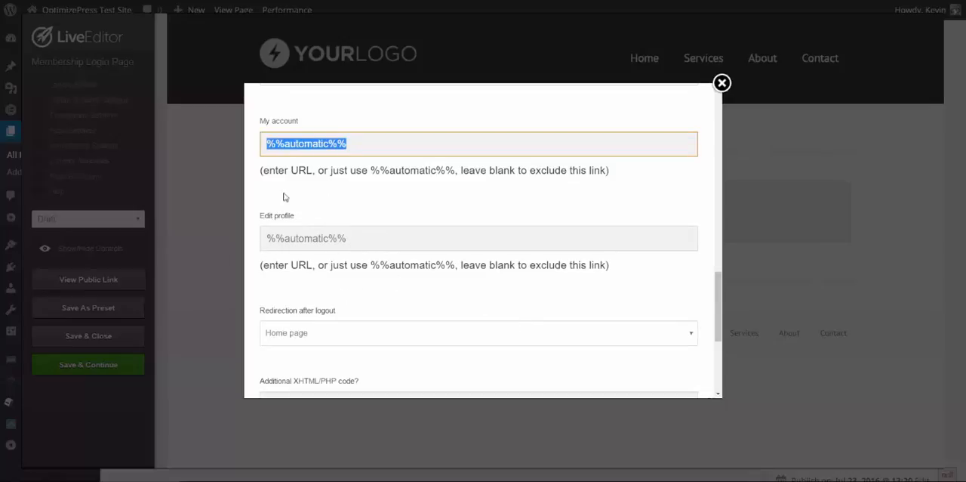
scroll(325, 297, down, 2)
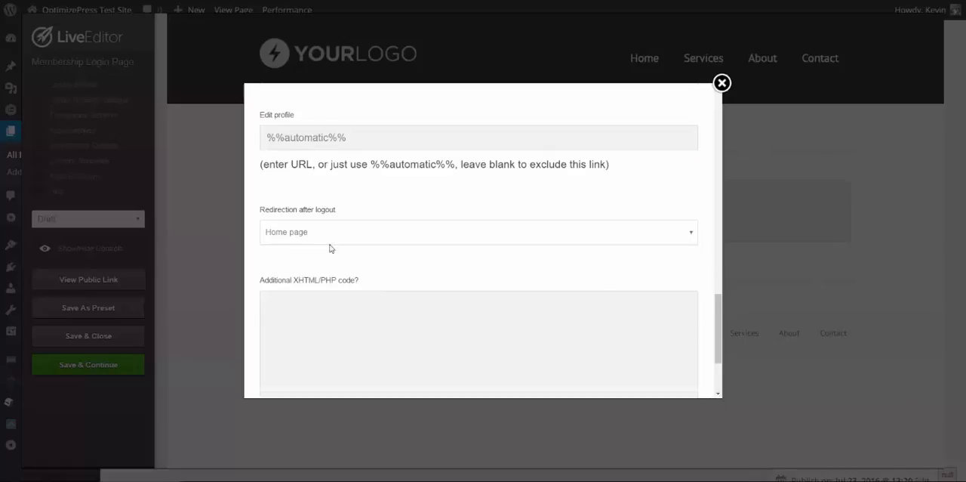
click(368, 240)
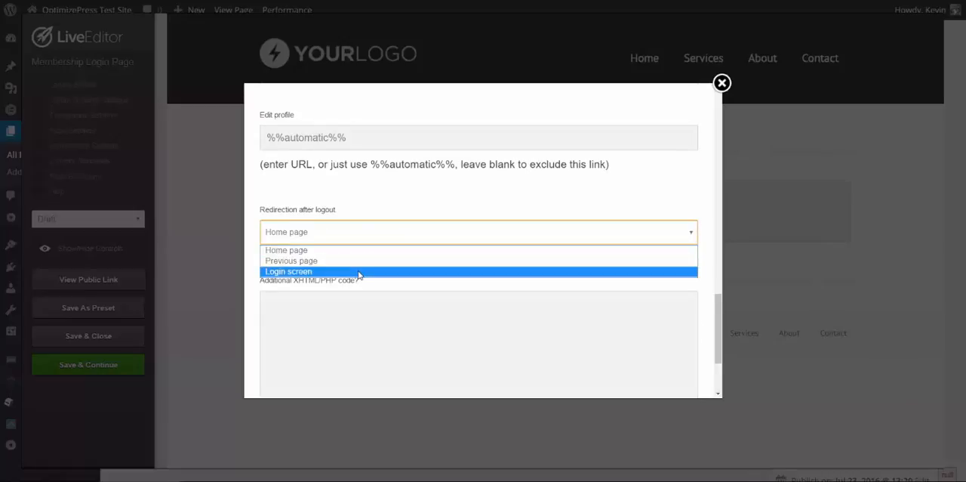
click(399, 214)
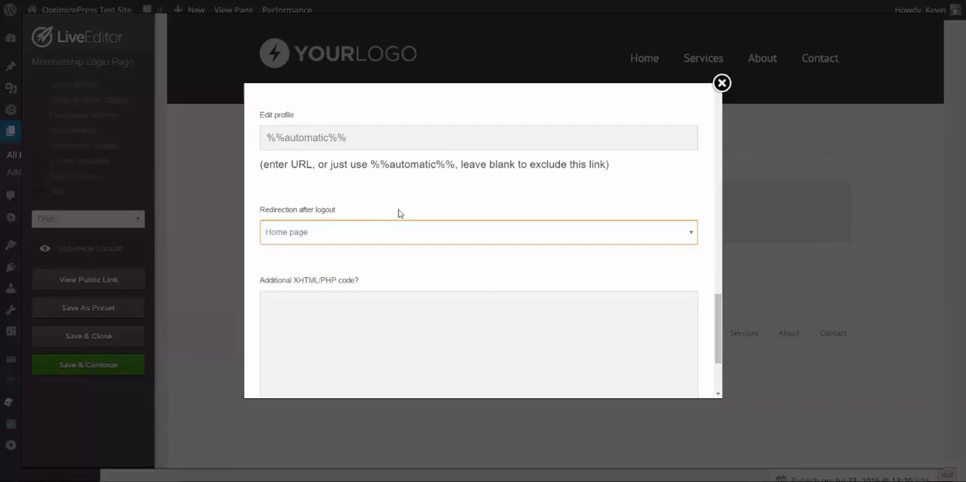
scroll(425, 273, down, 3)
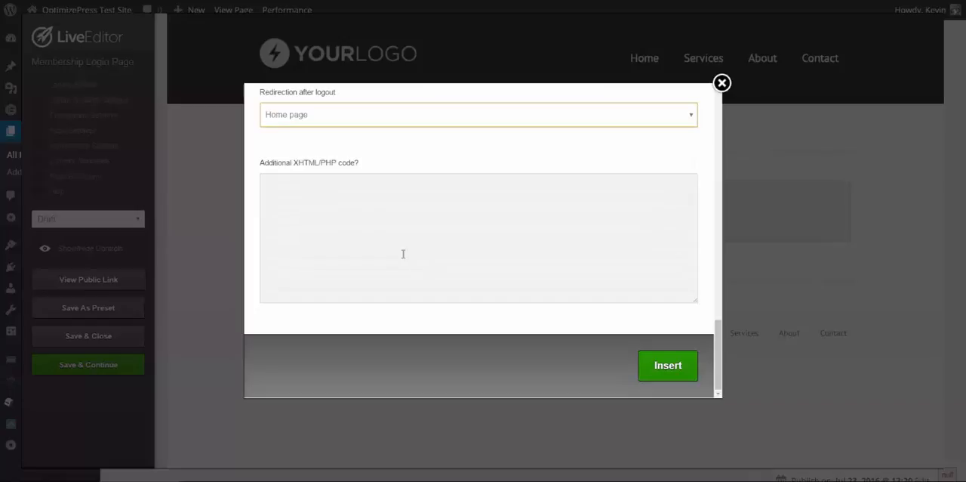
click(403, 253)
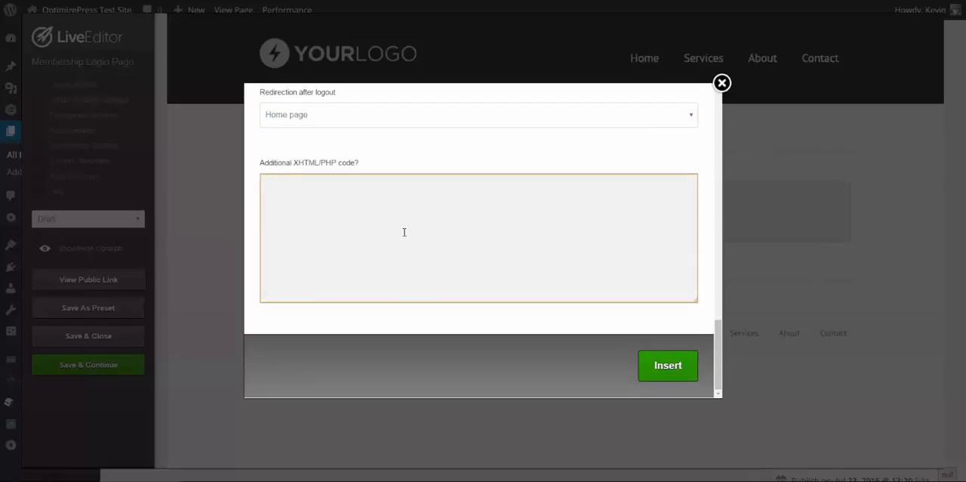
Insert the configured Membership Login Form into the page's single-column row
scroll(417, 251, up, 5)
scroll(492, 299, down, 5)
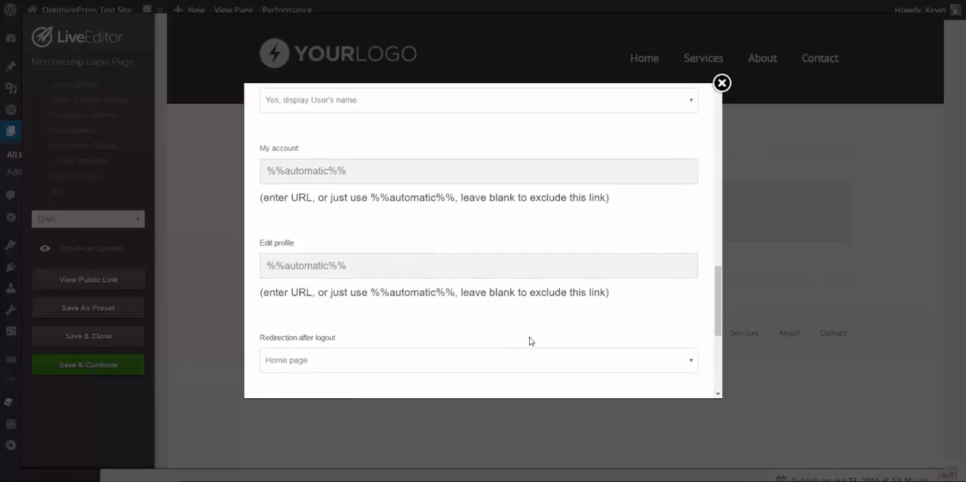
click(671, 369)
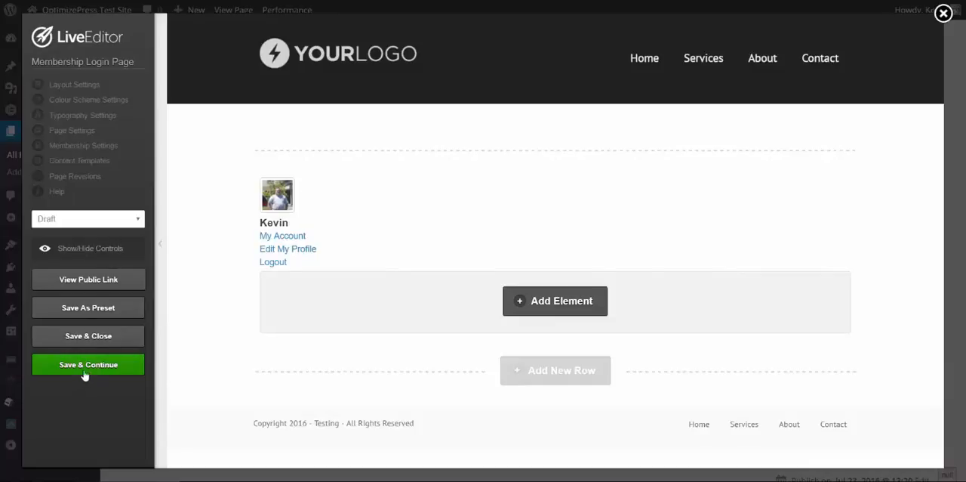
Set the page status to Publish and save the page without leaving the editor
click(105, 223)
click(103, 244)
click(92, 366)
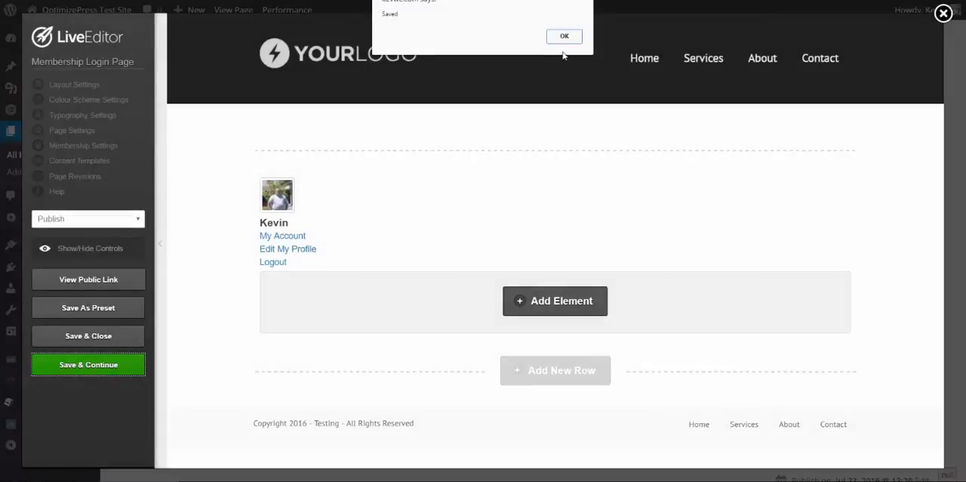
click(565, 38)
Copy the page's public link and check the login form's username and password fields in a separate browser window
right_click(115, 280)
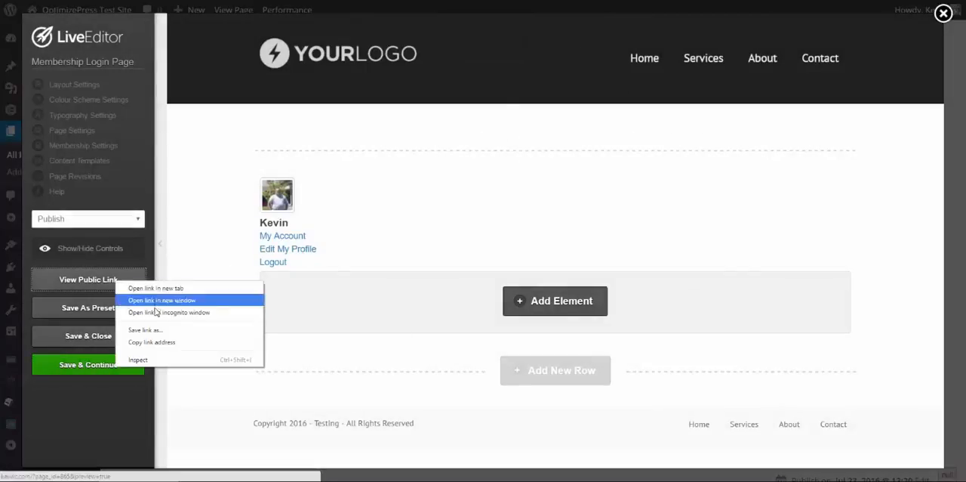
click(159, 343)
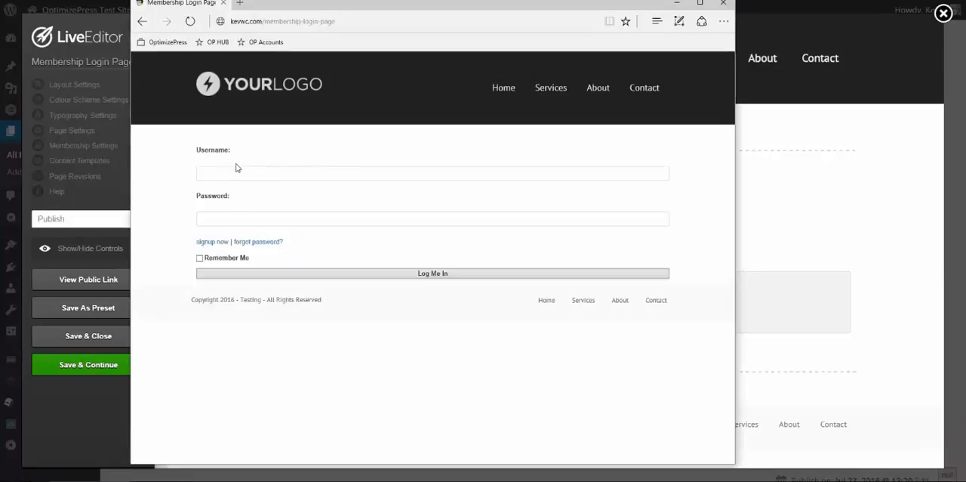
click(232, 173)
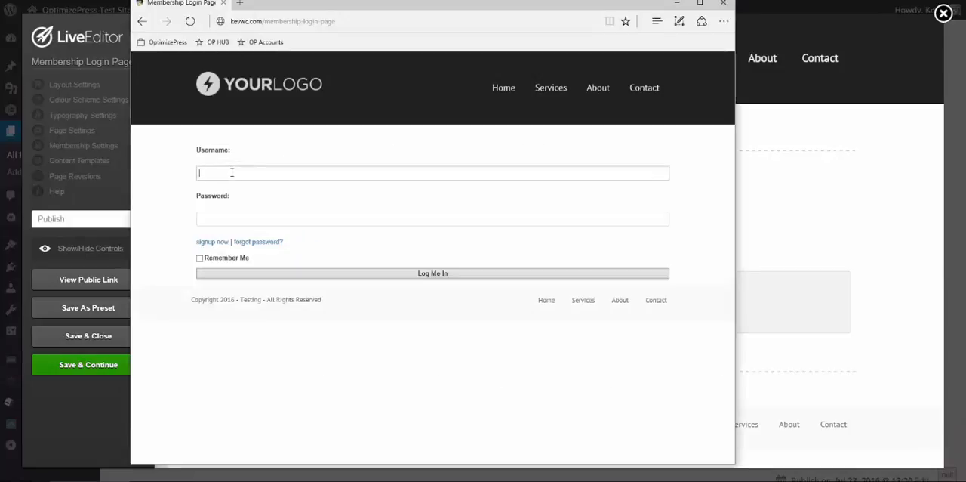
click(225, 219)
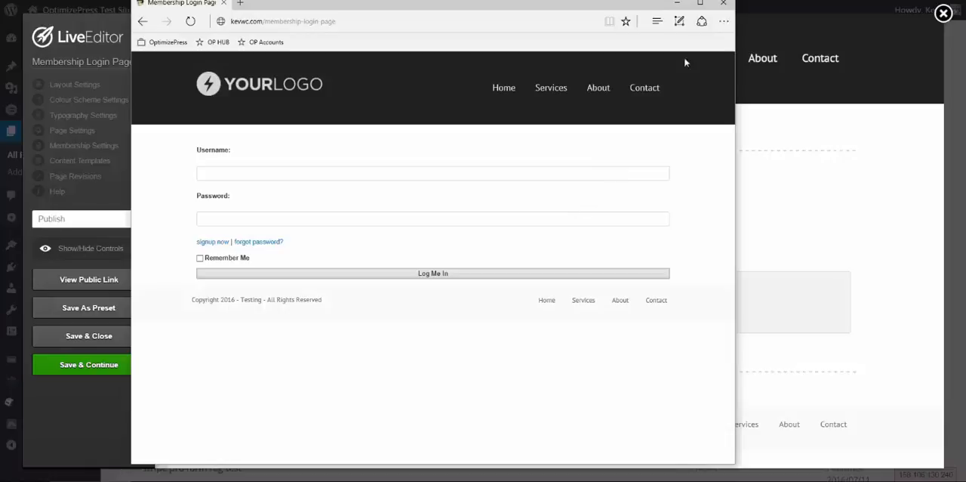
click(676, 2)
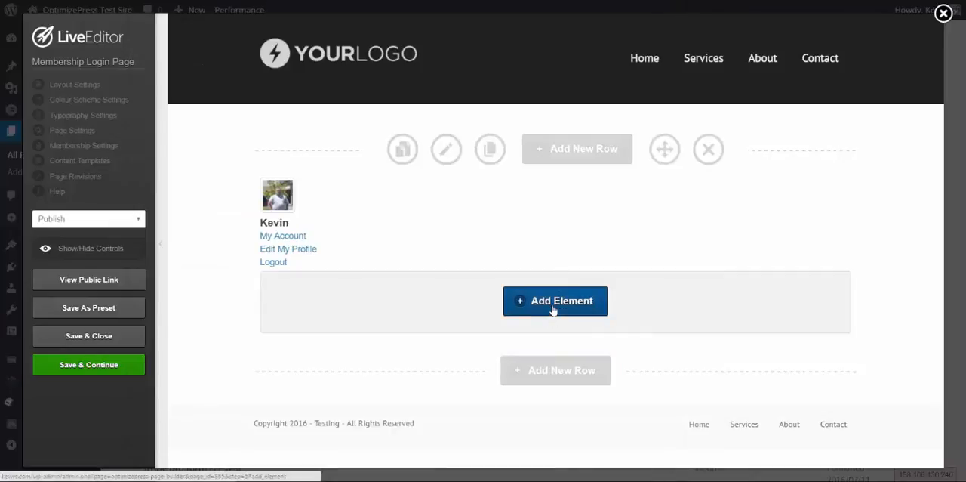
Add a new row with the 2 Columns layout below the login form's row
click(555, 370)
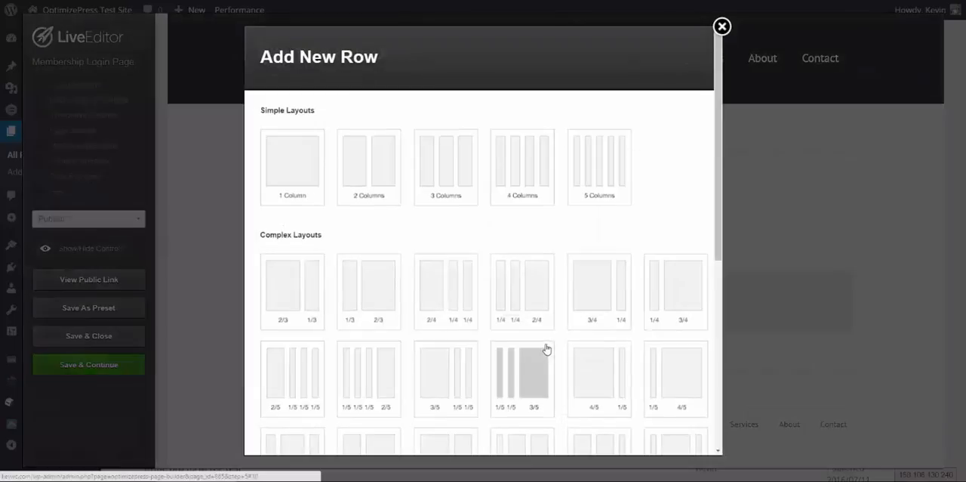
scroll(416, 216, down, 1)
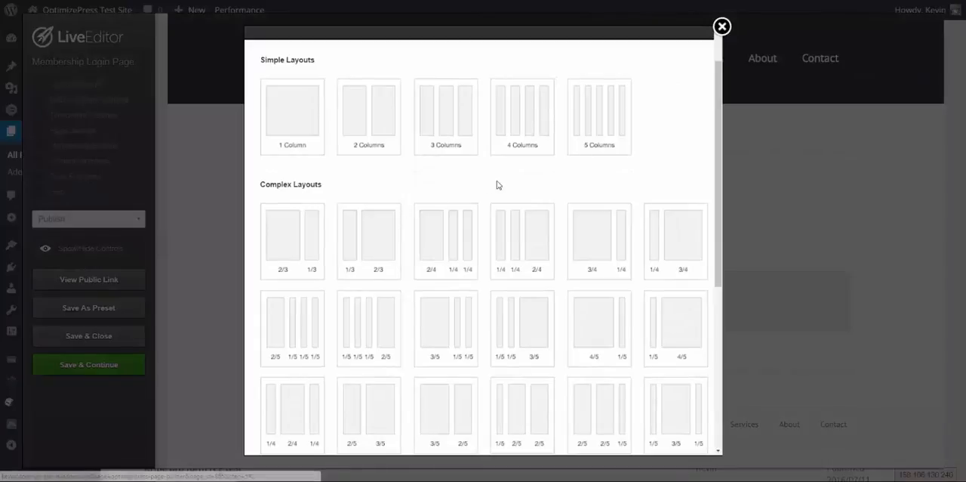
click(370, 129)
scroll(528, 211, down, 1)
scroll(548, 232, down, 5)
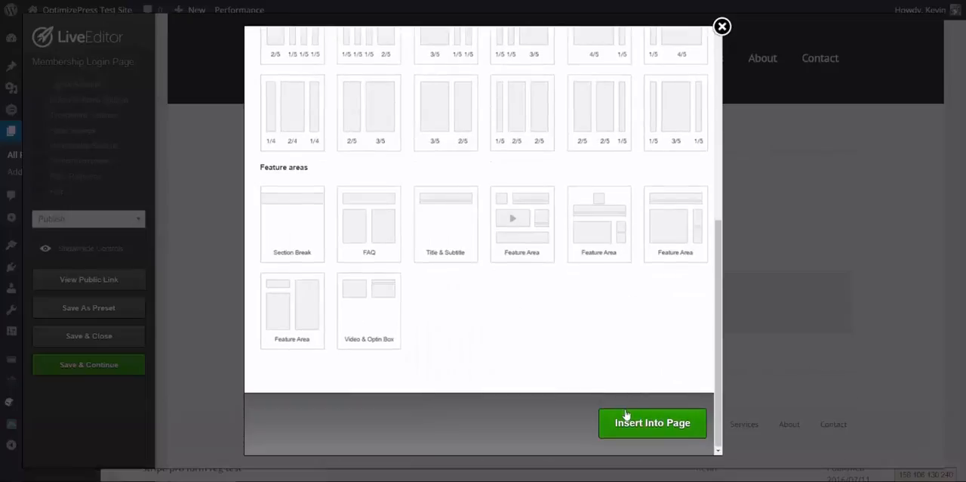
click(625, 417)
scroll(529, 361, down, 2)
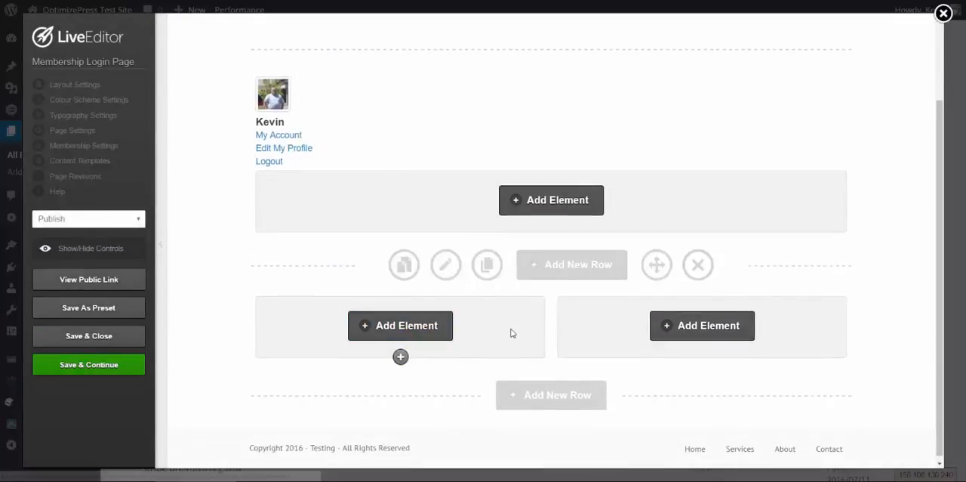
Delete the row containing the membership login form
scroll(543, 278, up, 2)
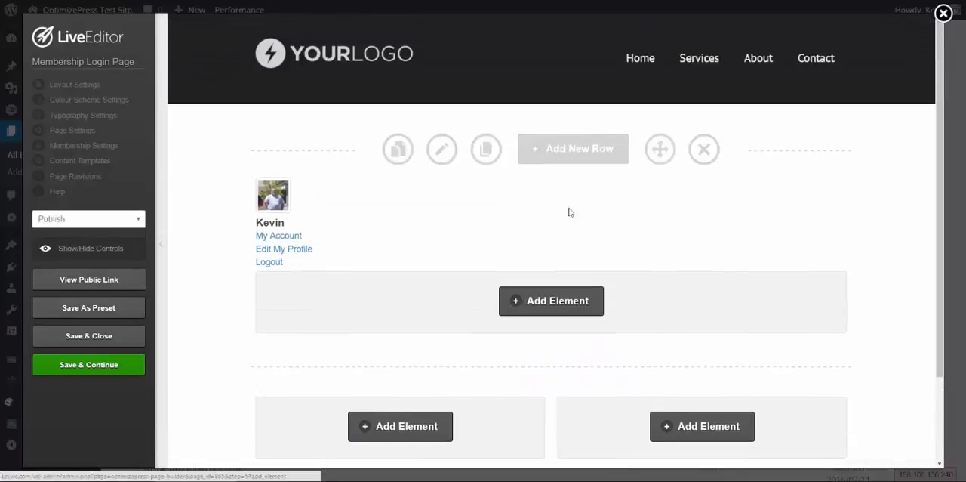
click(703, 149)
click(524, 51)
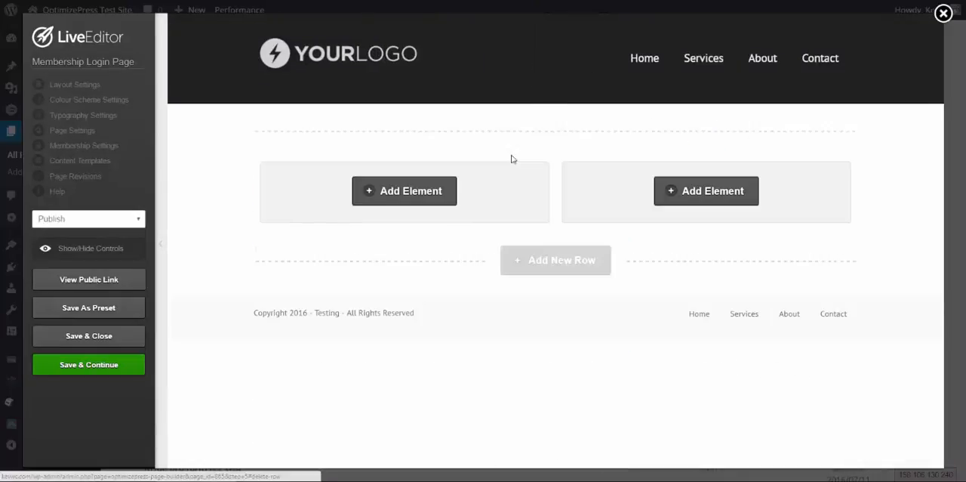
Start a new element in the row's right column, searching for "feat" and choosing the Feature Box Creator and its style
click(702, 192)
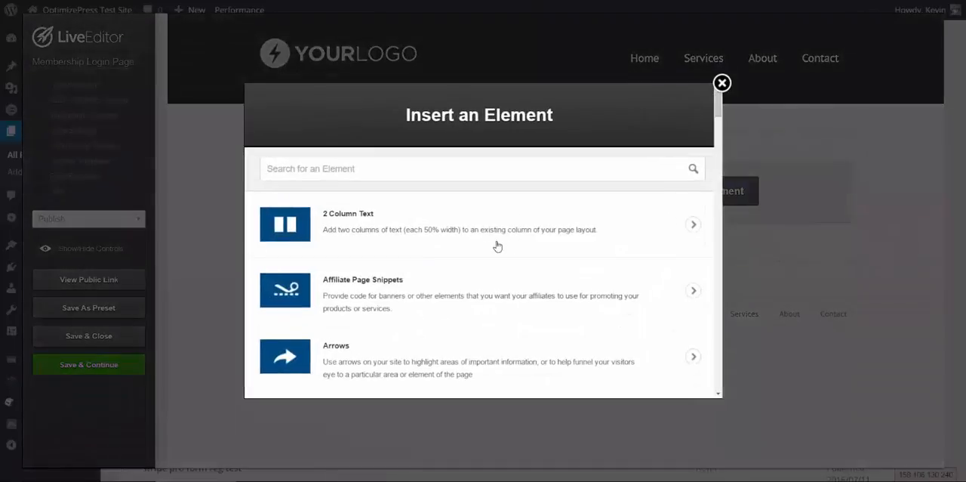
text(feat)
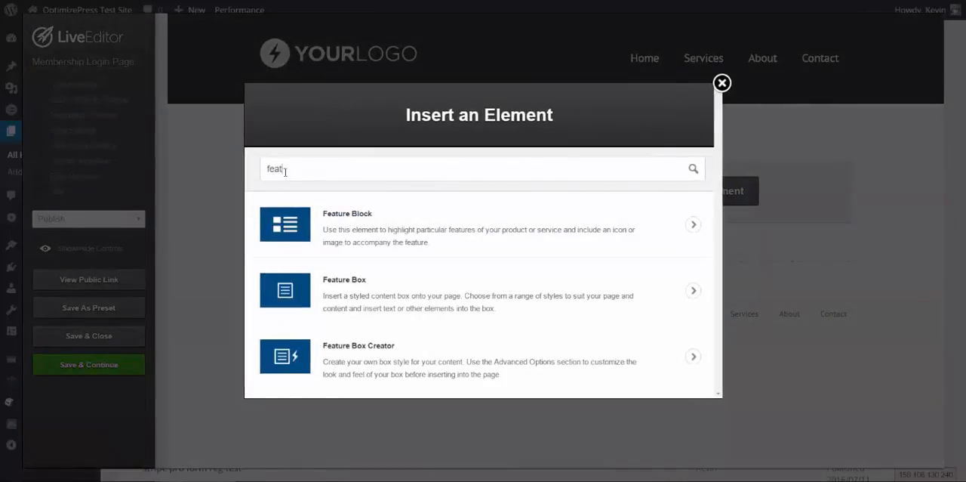
drag(285, 169, 251, 175)
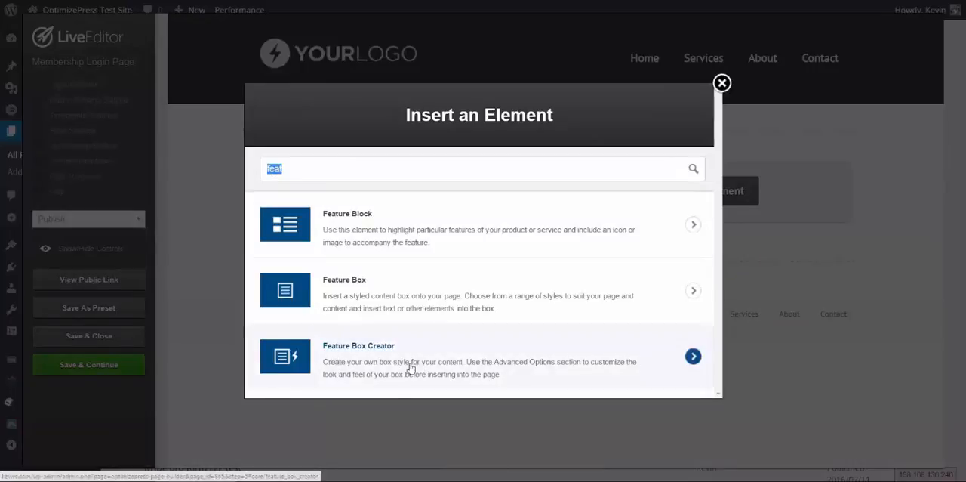
click(363, 366)
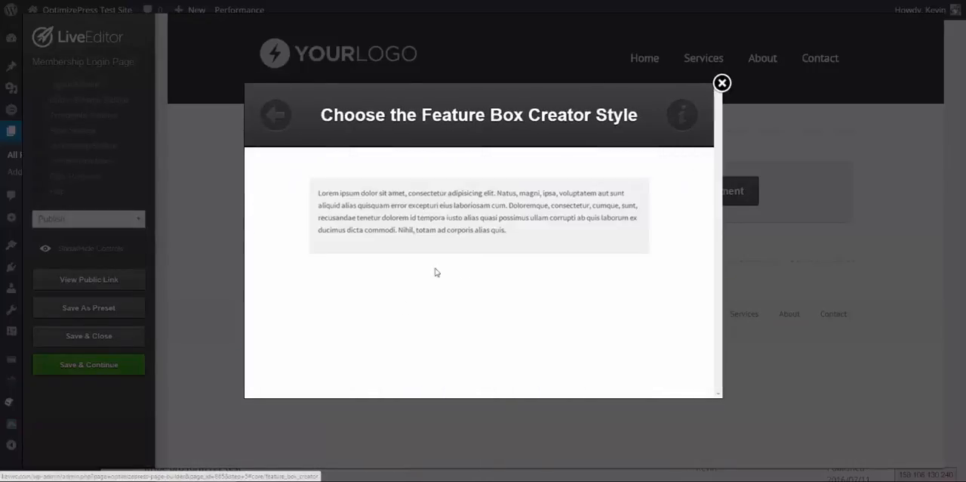
click(507, 267)
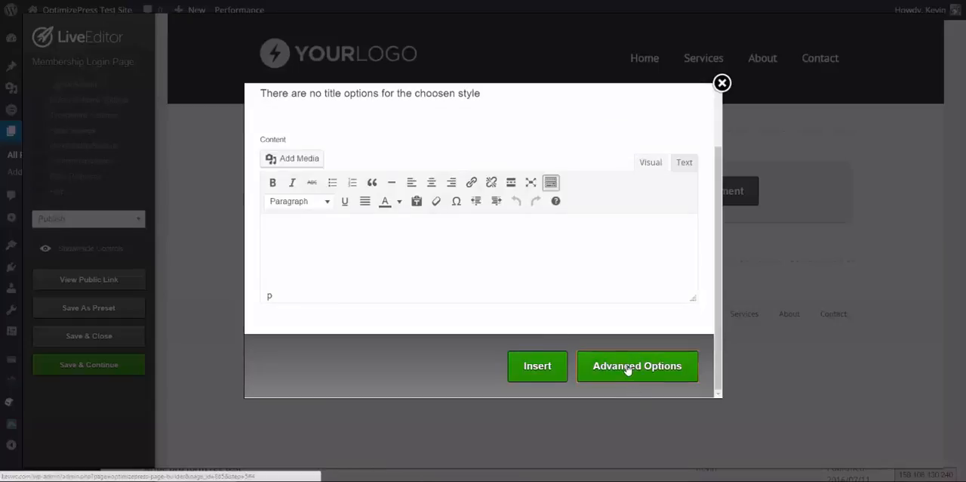
Open the feature box's advanced options and set its width to 400 px
click(626, 367)
scroll(445, 264, down, 5)
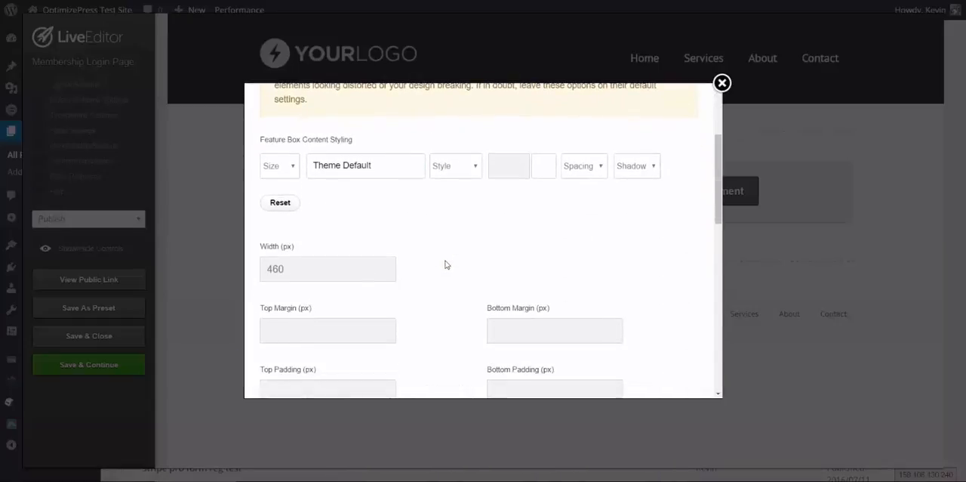
double_click(336, 215)
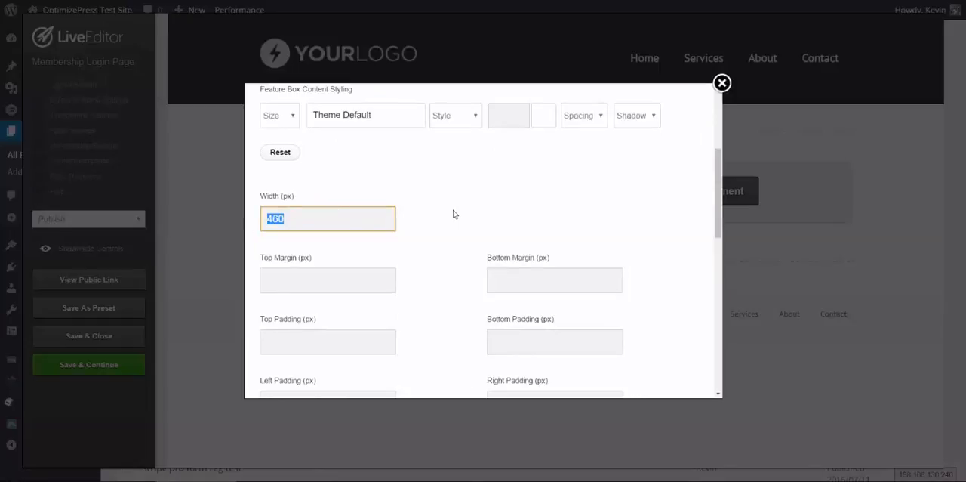
text(400)
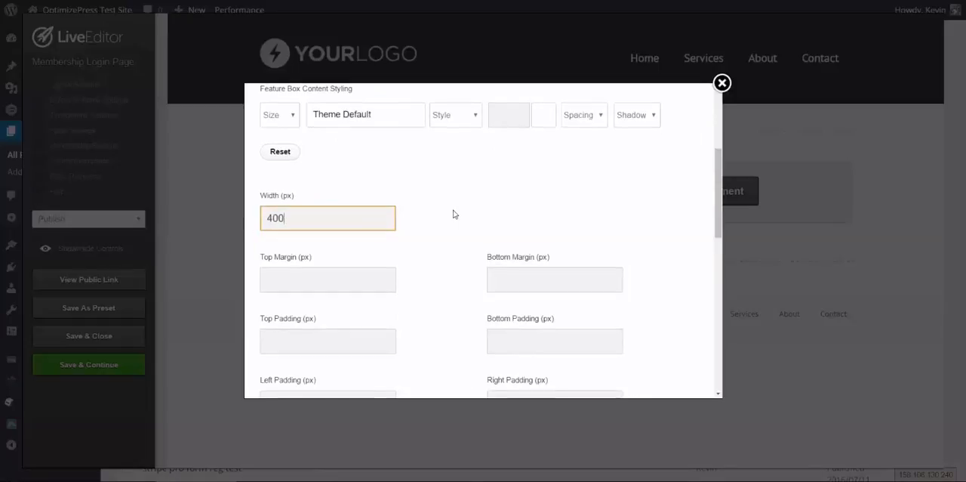
Set the feature box's background gradient start colour to #e9e9e9, leaving the end colour blank
scroll(453, 214, down, 3)
click(412, 272)
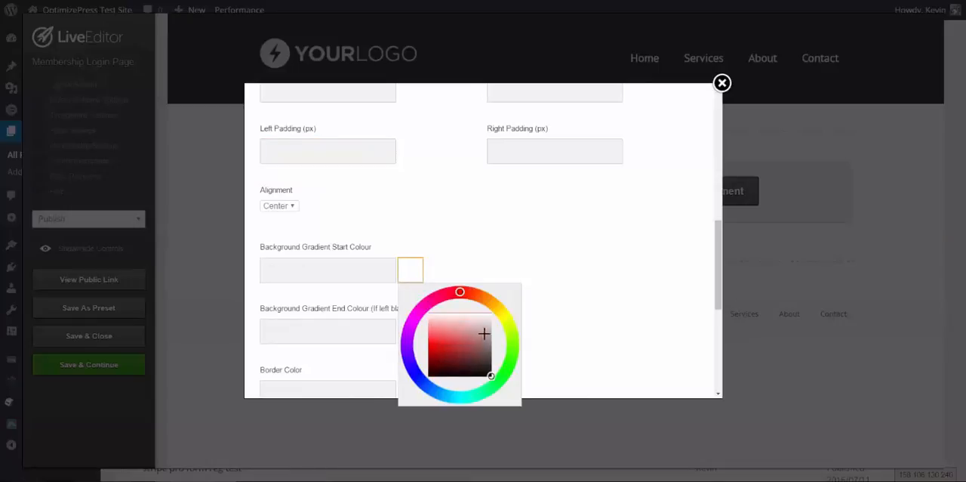
drag(483, 335, 496, 317)
click(619, 296)
scroll(505, 311, down, 1)
click(296, 277)
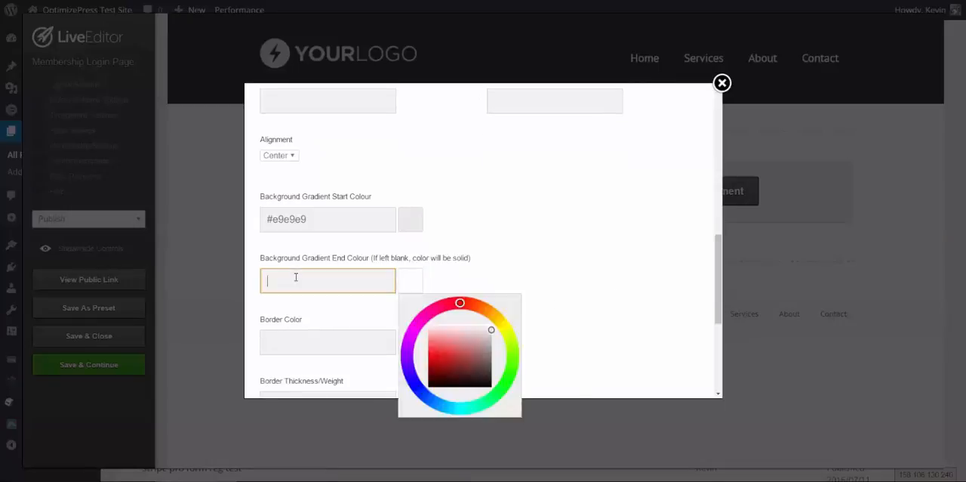
click(501, 281)
scroll(500, 280, down, 2)
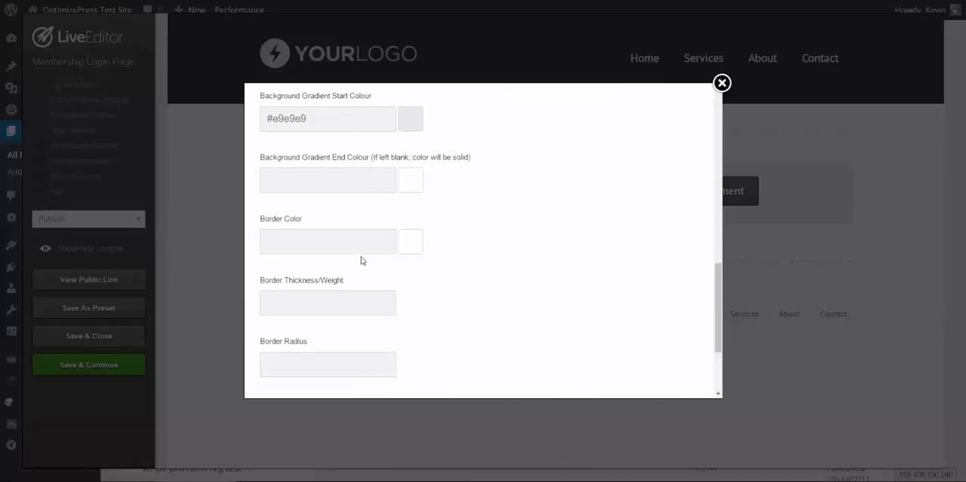
Set the feature box's border colour to #404040 and its border thickness to 2
click(401, 250)
drag(458, 349, 431, 361)
drag(443, 326, 491, 332)
click(608, 261)
click(357, 301)
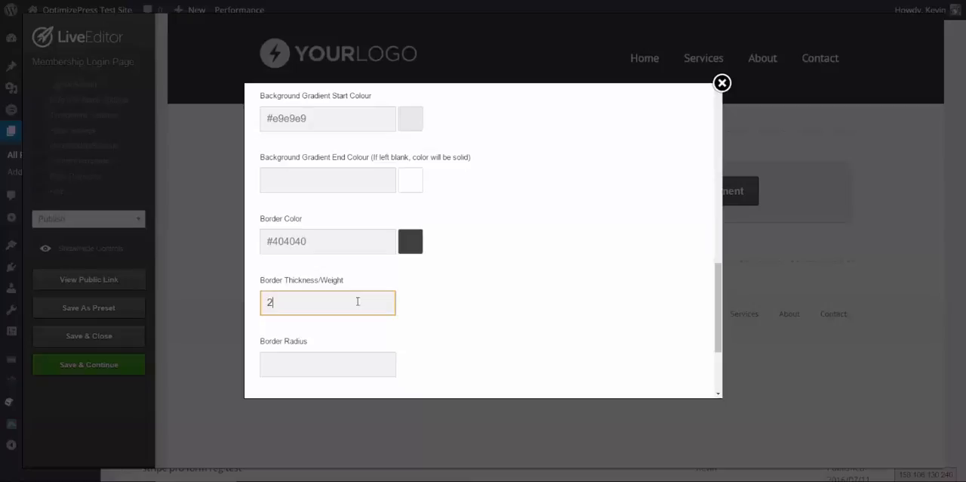
Set the border radius to 10 with a solid border style, and insert the feature box
scroll(357, 301, down, 3)
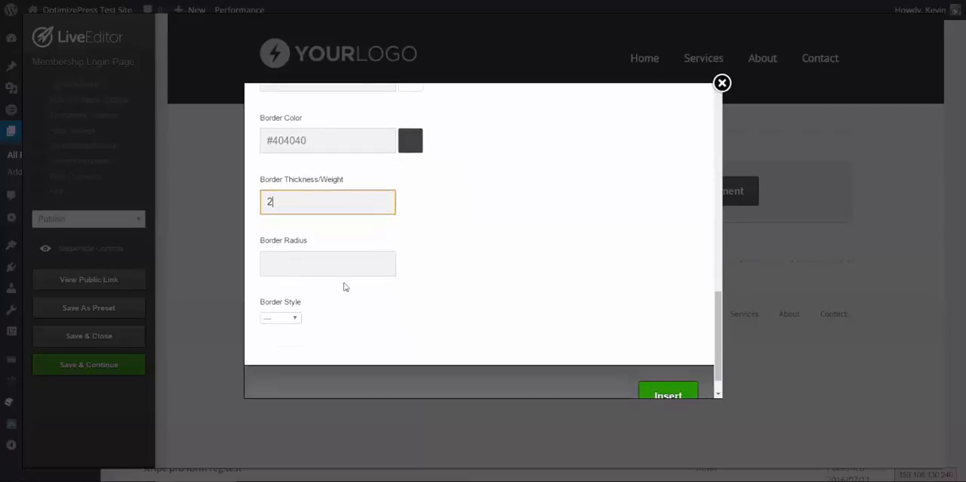
click(347, 270)
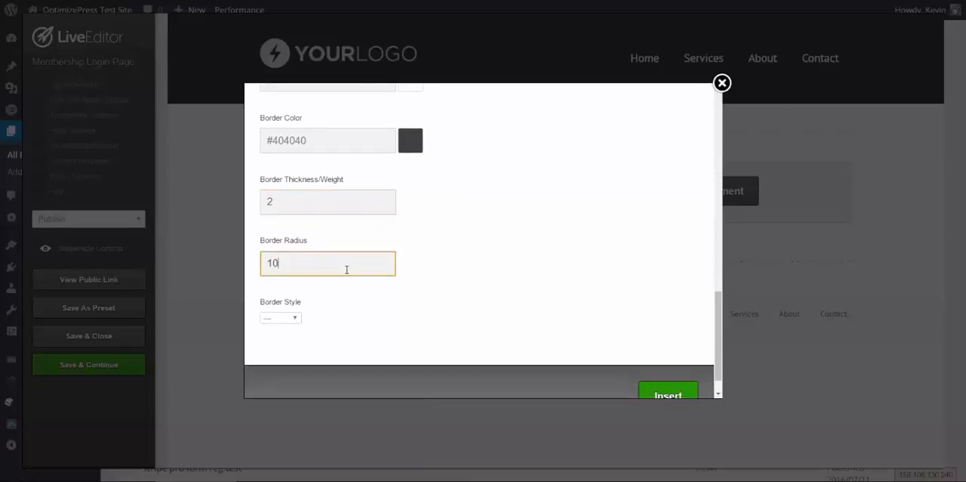
click(294, 318)
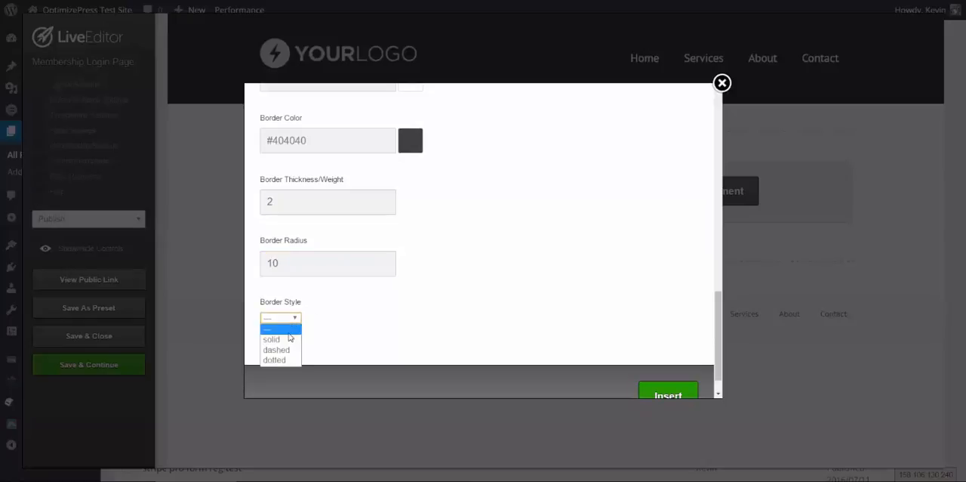
click(290, 339)
scroll(547, 330, down, 2)
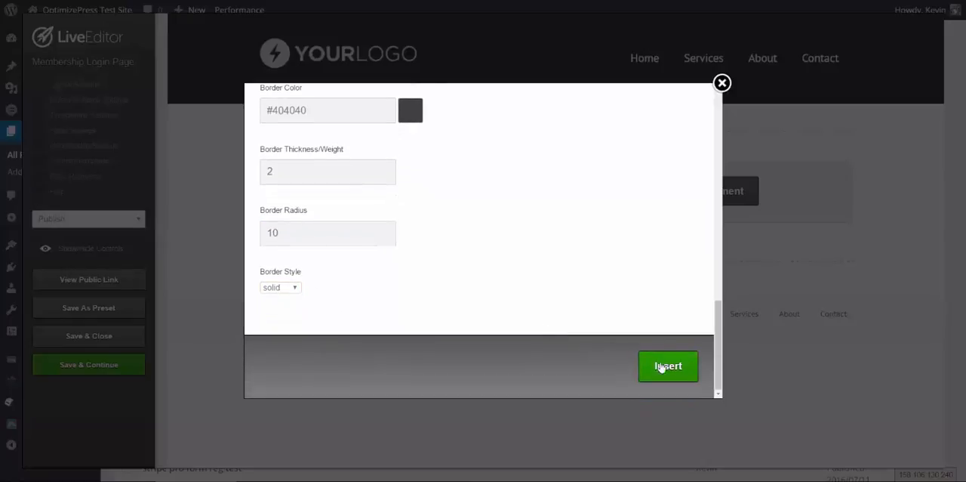
click(667, 368)
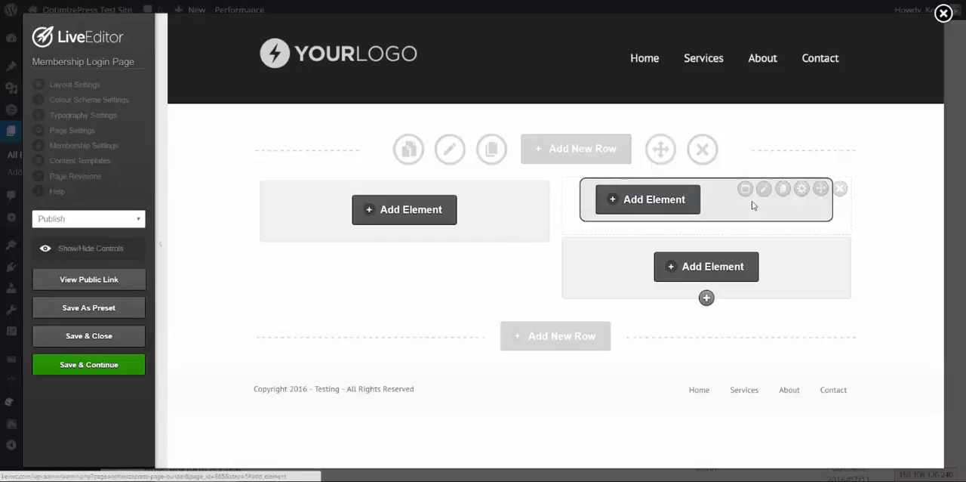
Start adding an element inside the bordered feature box, search for "member", and choose the Membership Login Form element
click(669, 203)
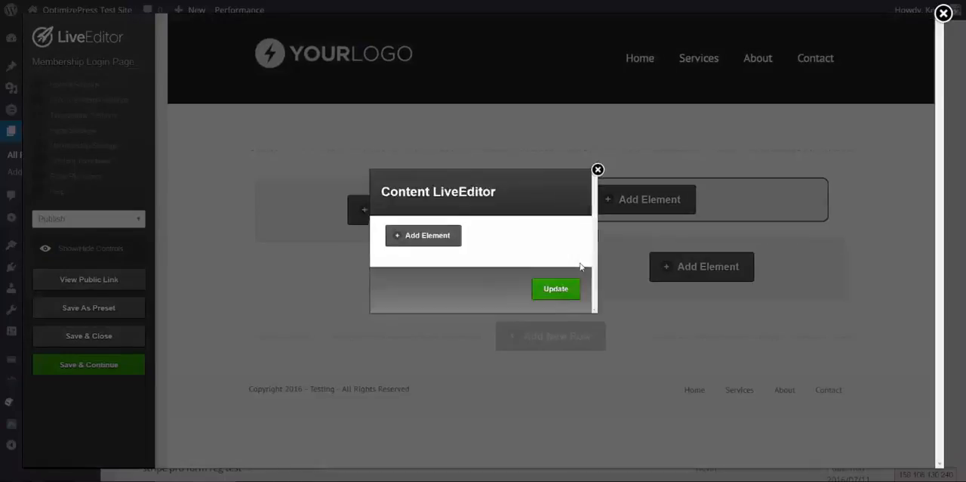
click(409, 236)
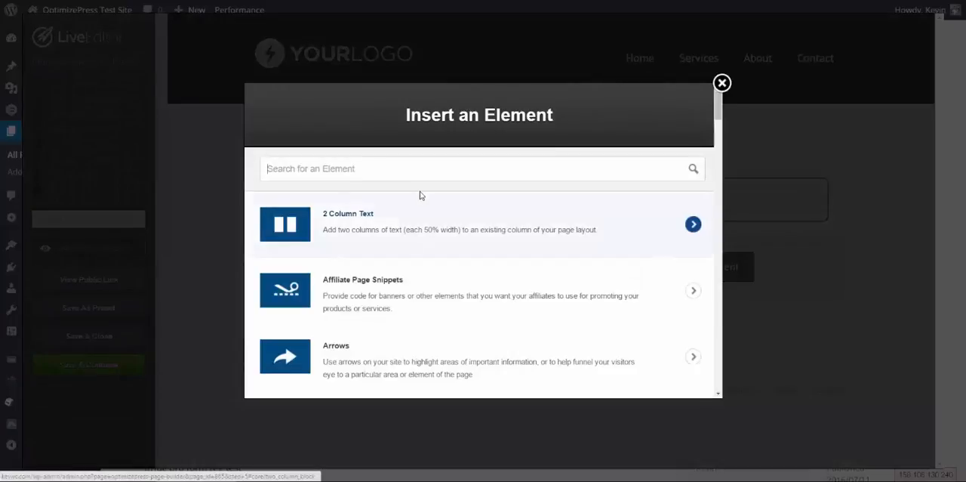
text(member)
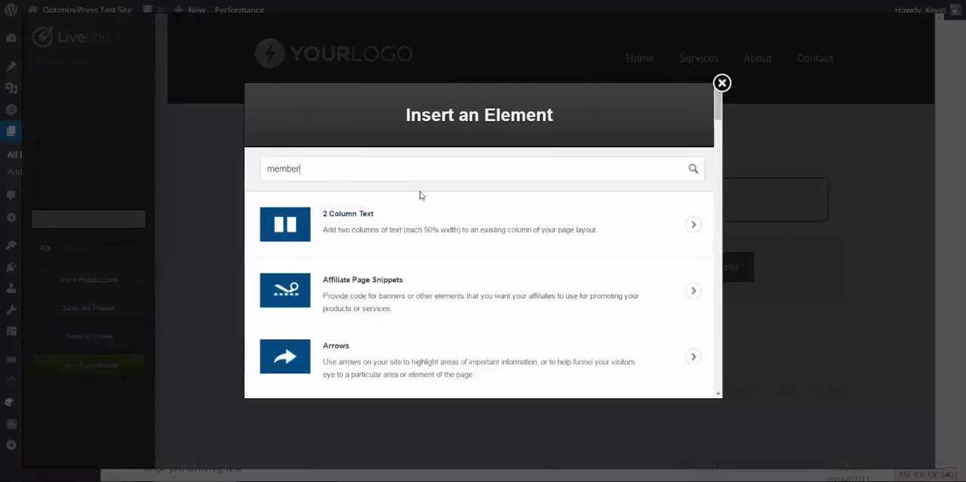
click(388, 362)
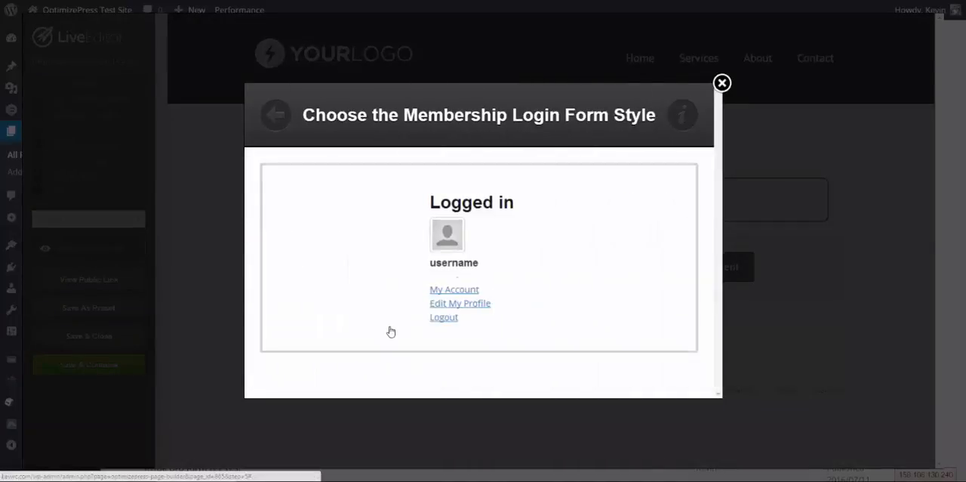
Select the login form style, insert the form with its default redirection and signup settings, and update the feature box content
click(446, 257)
scroll(422, 252, down, 2)
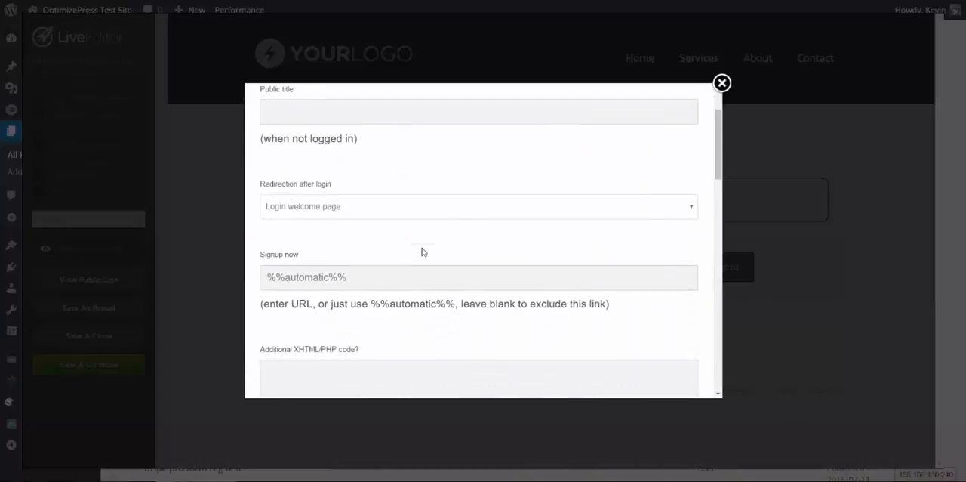
scroll(422, 251, down, 8)
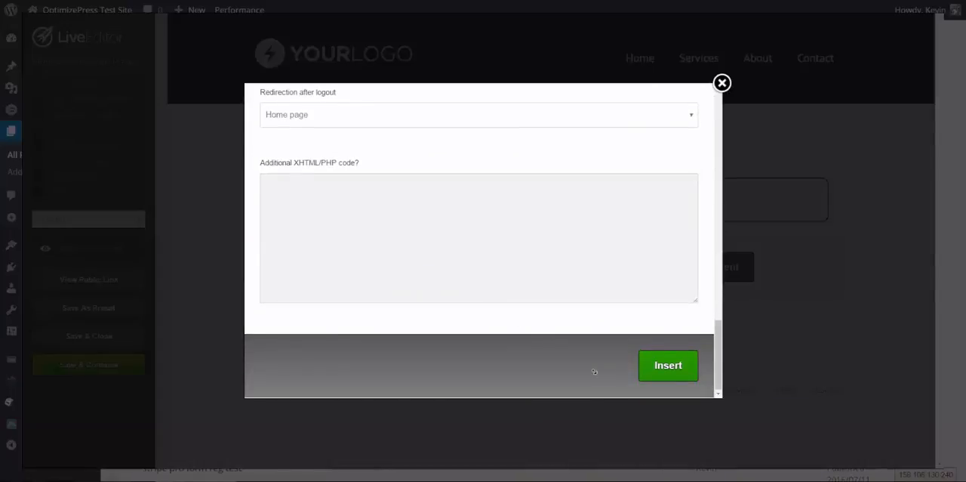
click(666, 366)
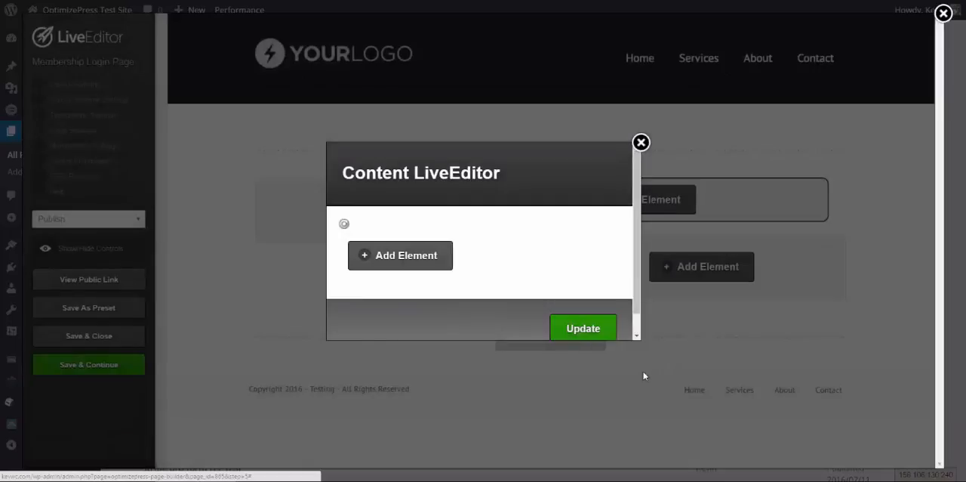
click(577, 353)
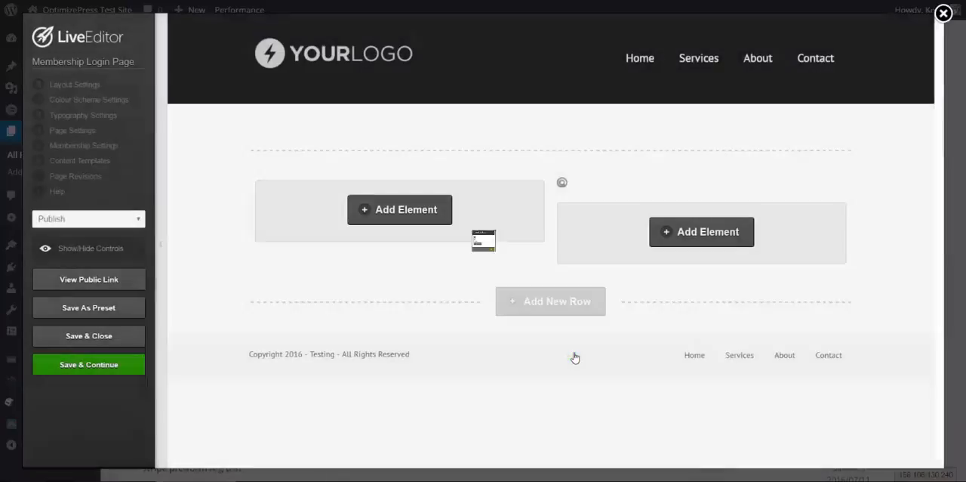
Save the page while staying in the editor, and reload the public Membership Login Page in the other browser window
click(91, 366)
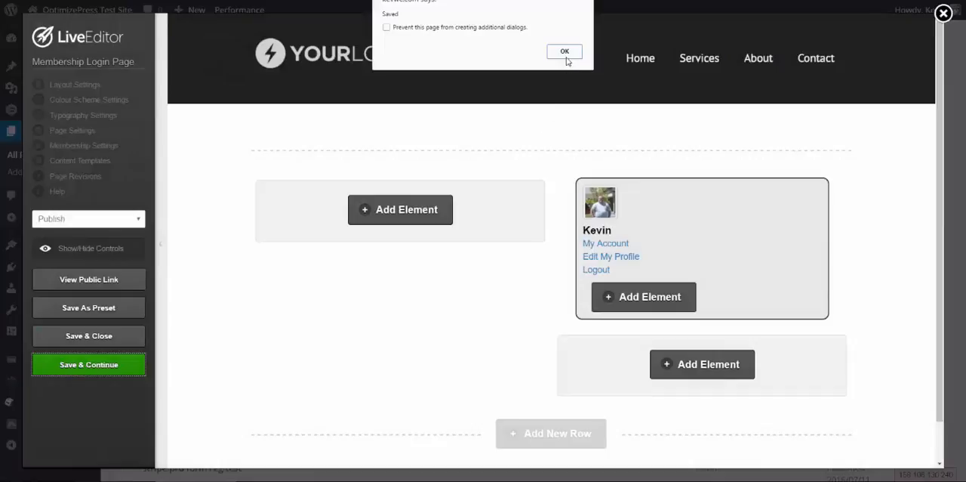
click(565, 53)
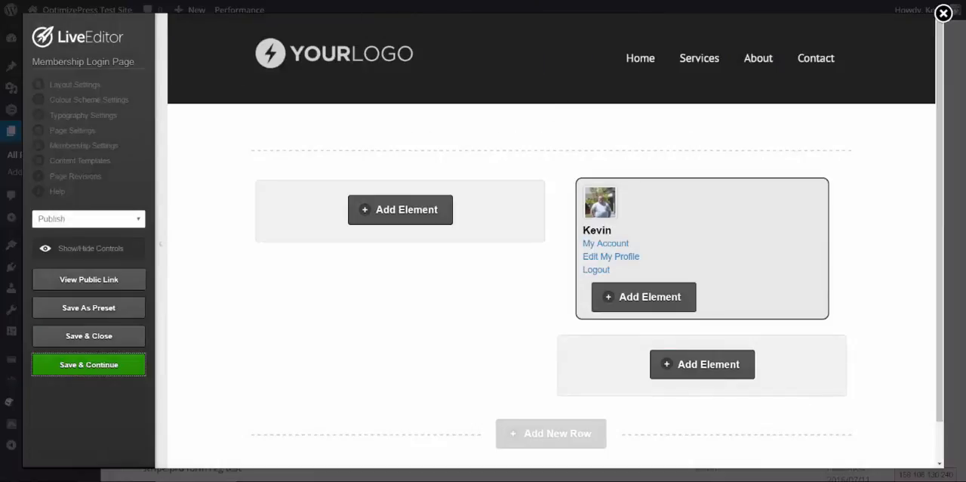
click(813, 480)
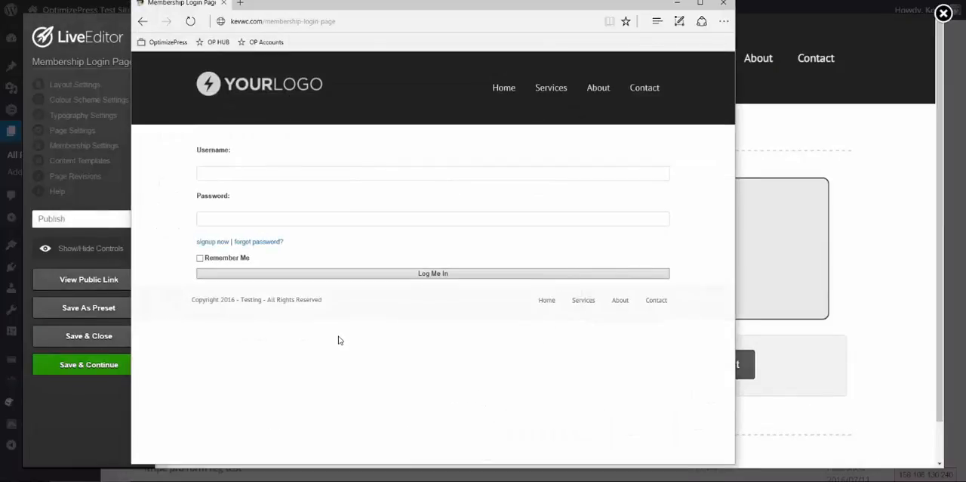
key(F5)
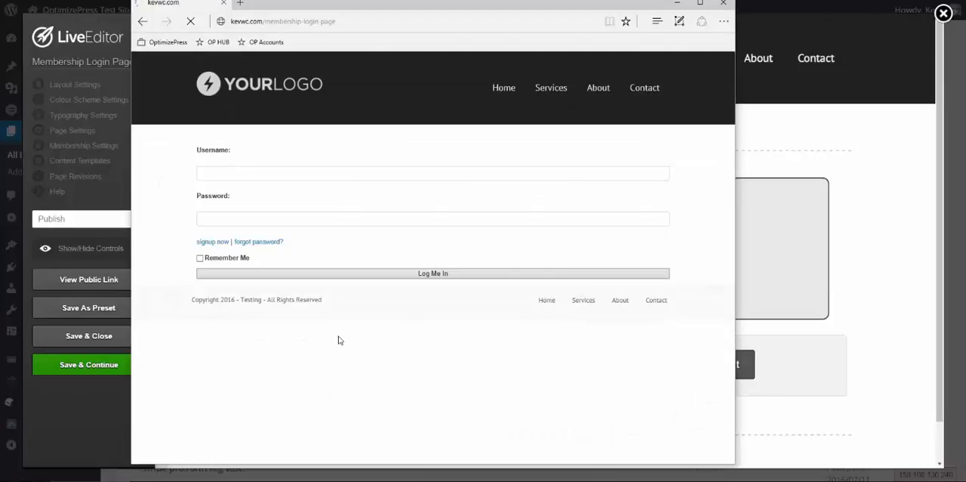